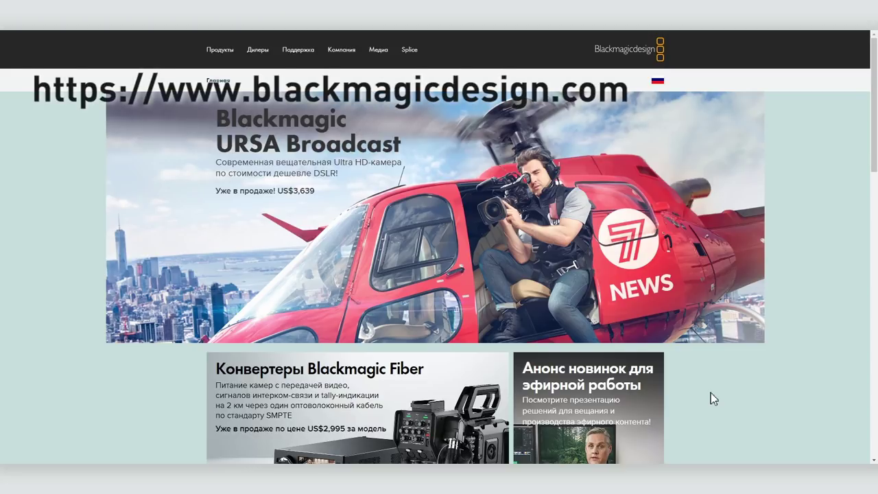
Step: Navigate through Продукты and the DaVinci Resolve tile to the DaVinci Resolve 14 product page
click(215, 53)
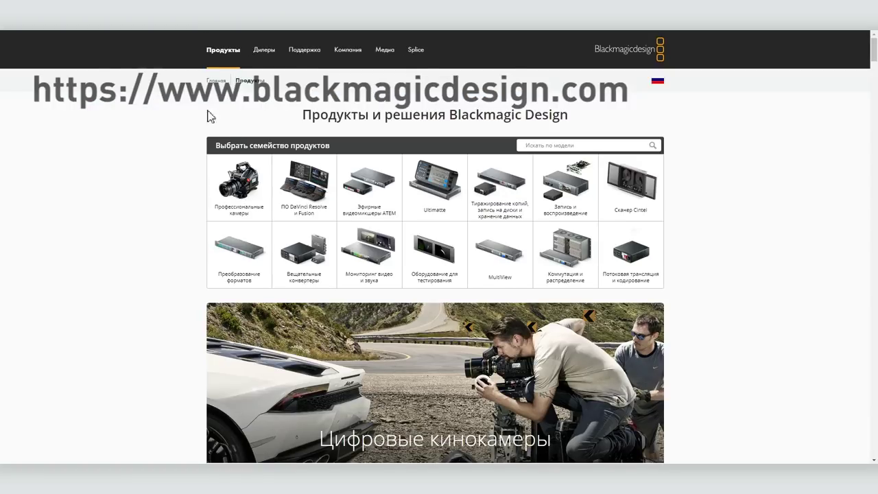
click(302, 192)
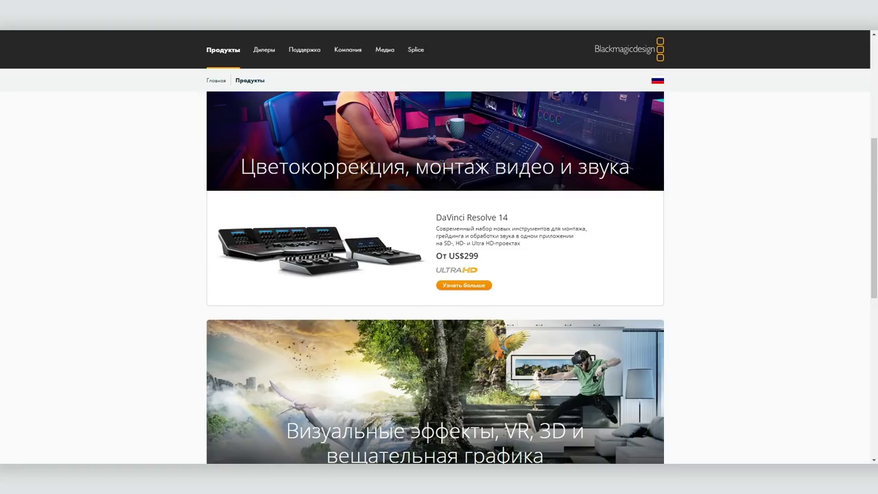
click(455, 285)
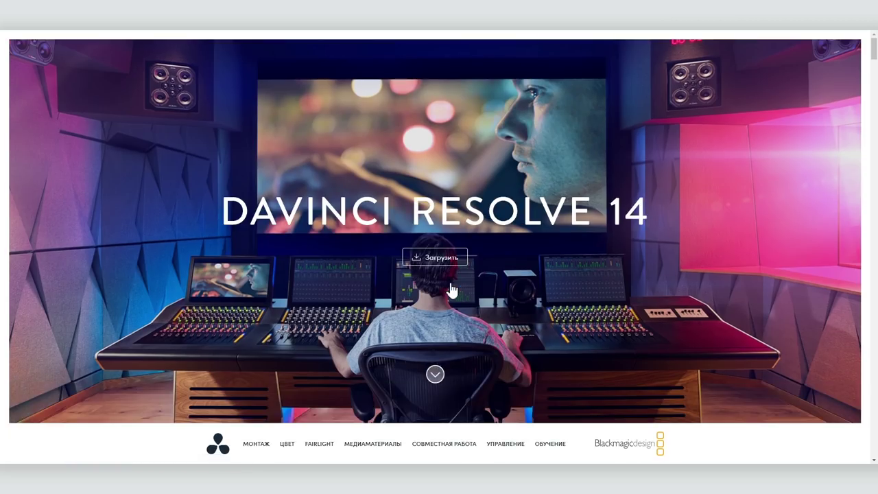
Step: Choose the free Windows DaVinci Resolve 14.3 download, then switch to Total Commander
click(444, 259)
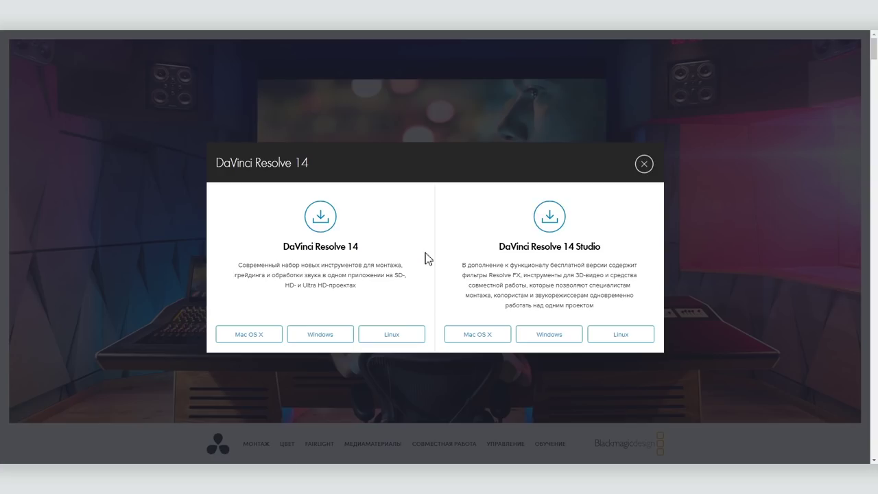
click(305, 335)
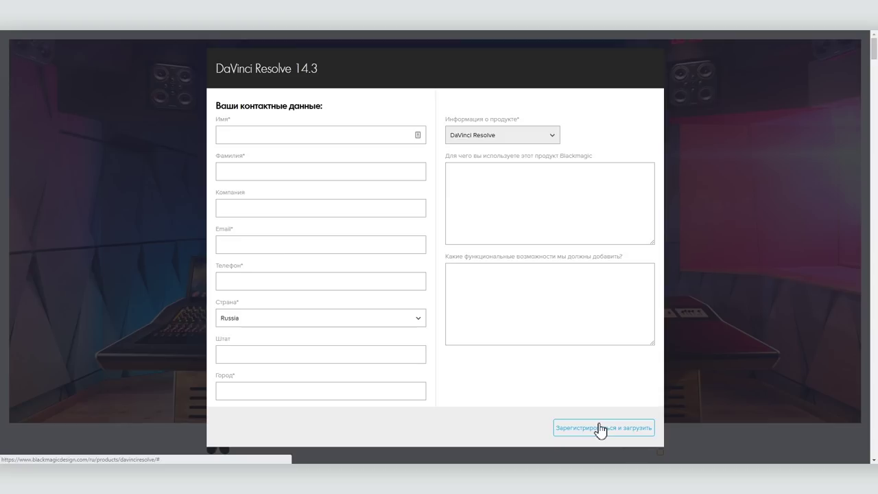
key(alt+Tab)
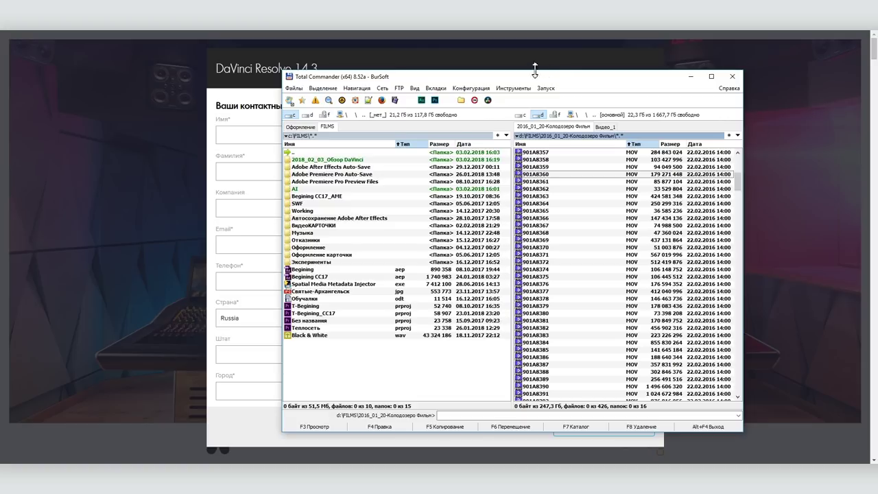
Step: Minimize the Total Commander window
click(691, 76)
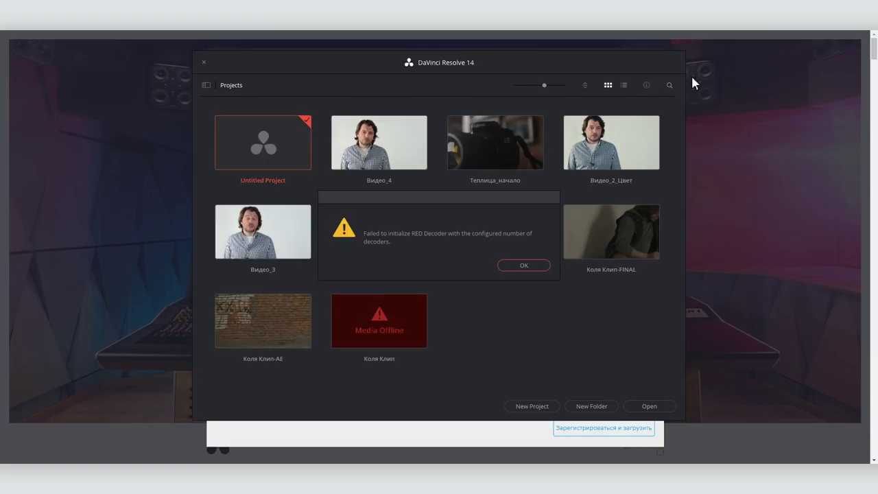
Step: Dismiss the RED Decoder warning so the Untitled Project opens
click(508, 264)
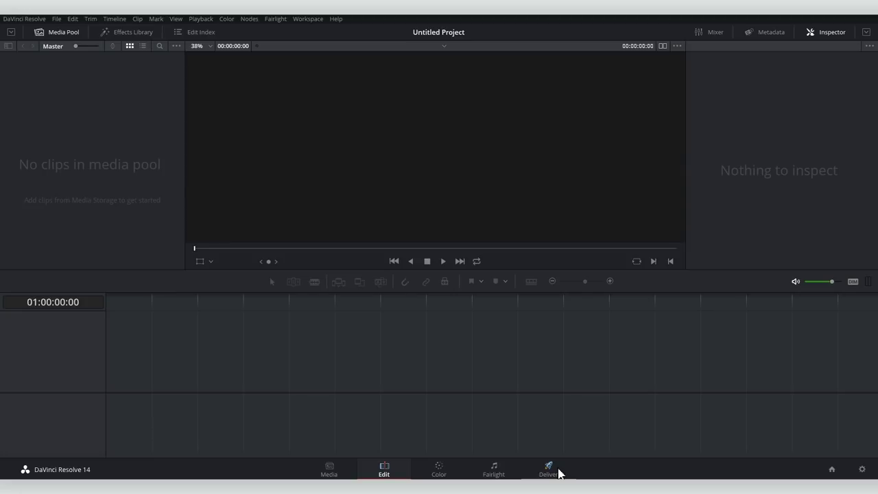
Step: Tour the Media, Edit, Color, Fairlight and Deliver pages
click(326, 474)
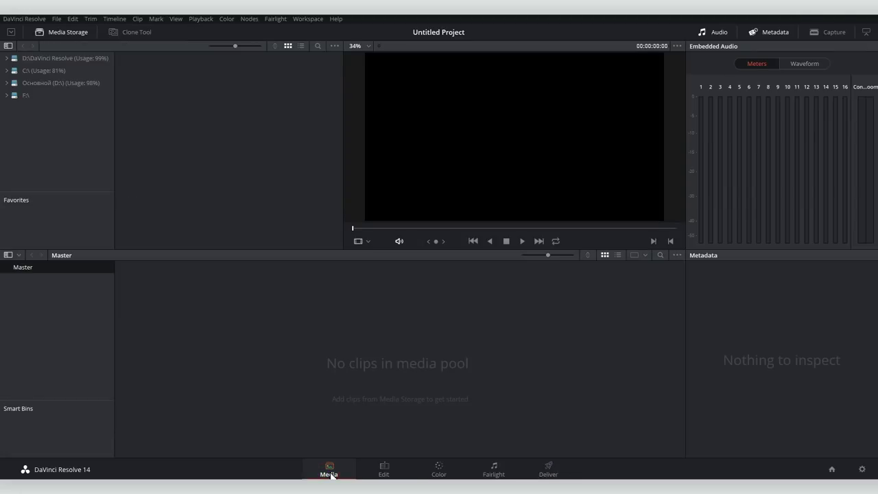
click(391, 475)
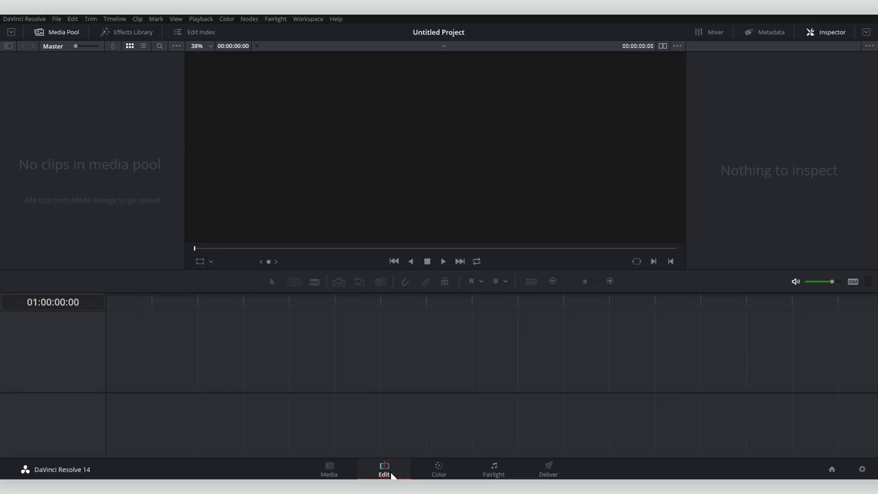
click(437, 473)
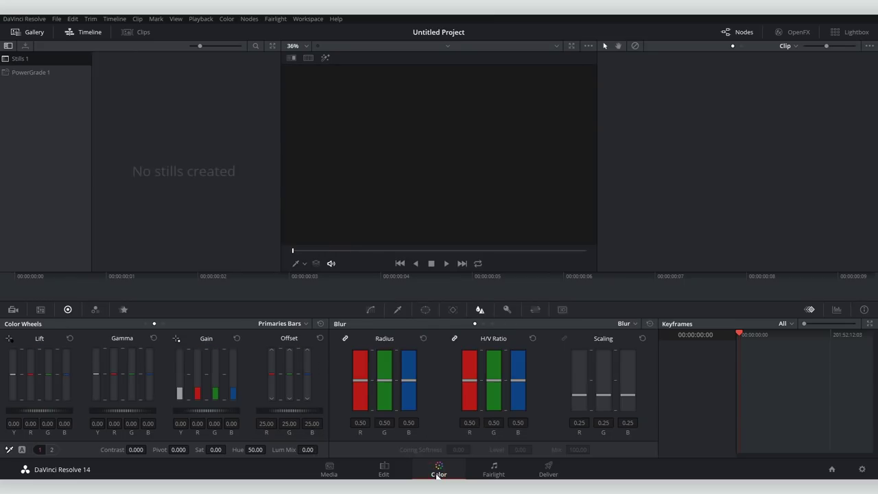
click(494, 473)
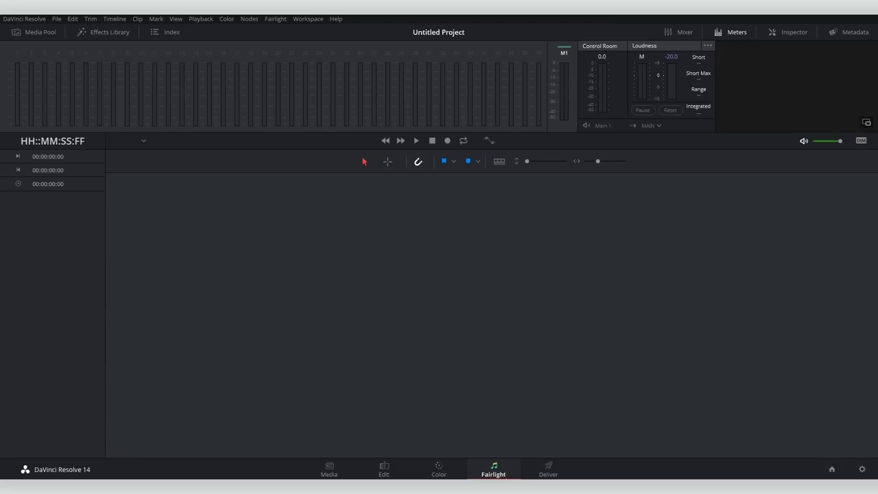
click(547, 472)
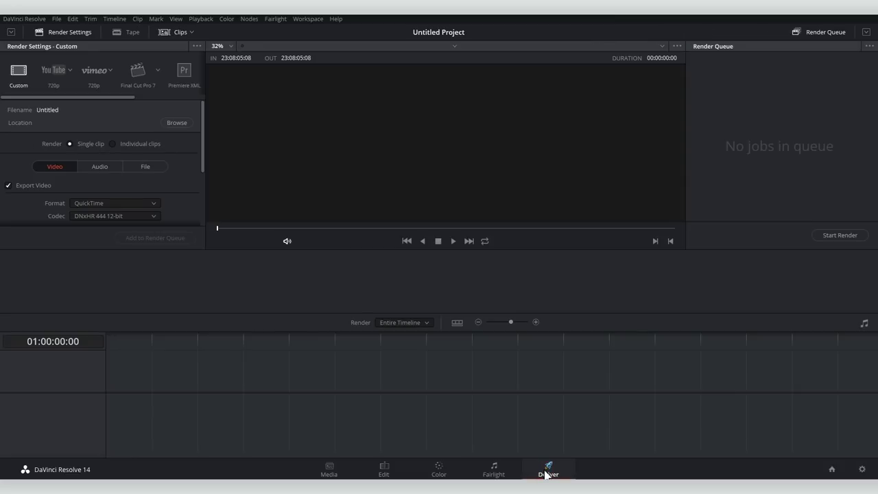
Step: Open and cancel Project Settings, then return to the Edit page
click(831, 469)
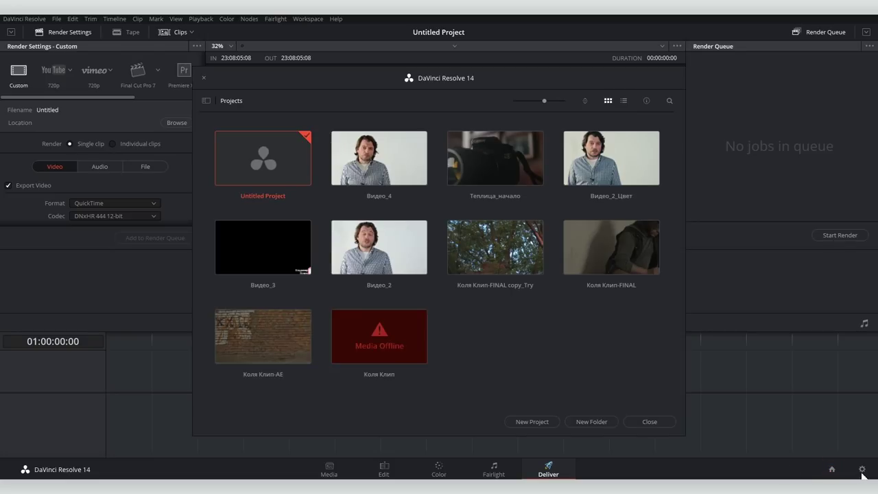
click(863, 471)
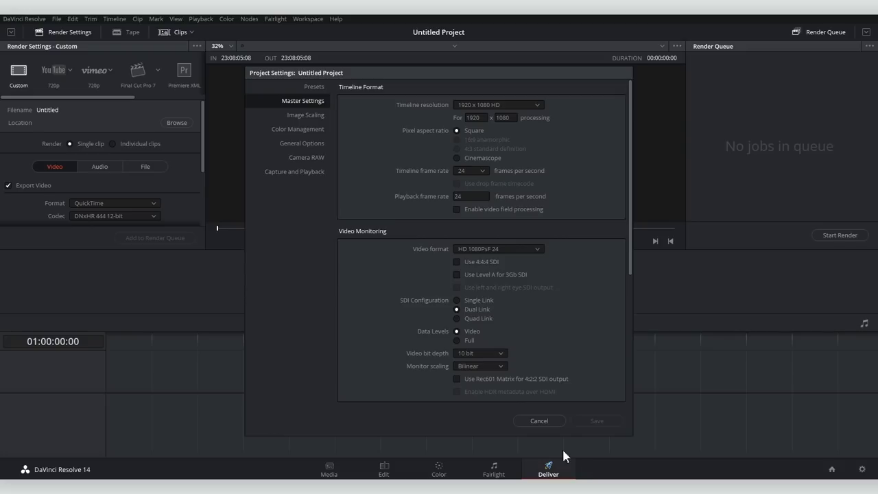
click(539, 421)
click(385, 475)
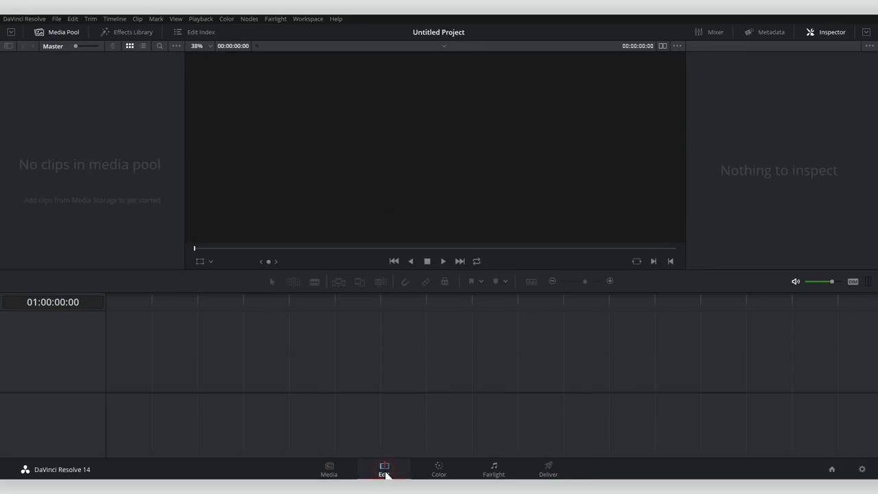
Step: Drag the selected 901A camera files from Total Commander into the media pool
key(alt+Tab)
click(536, 307)
shift+click(545, 343)
shift+click(547, 351)
drag(542, 314, 97, 158)
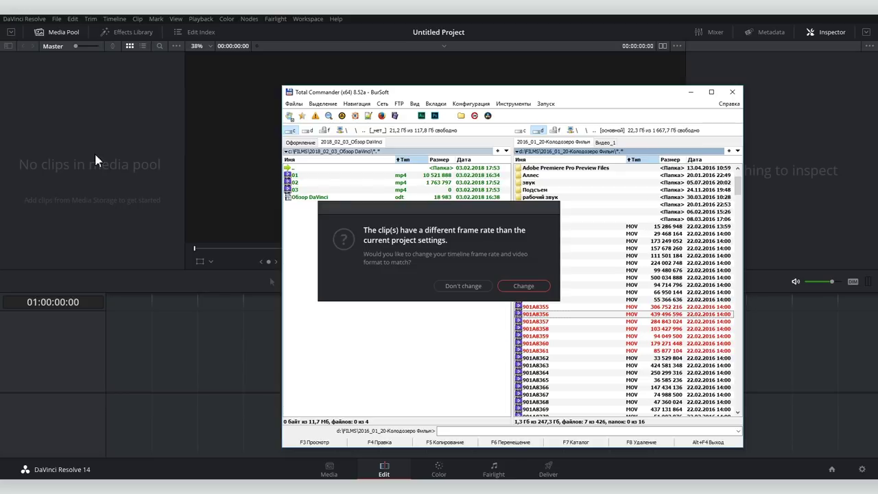
Step: Accept the frame-rate change, then remove all seven 901A8355–901A8361 clips from the media pool
click(524, 287)
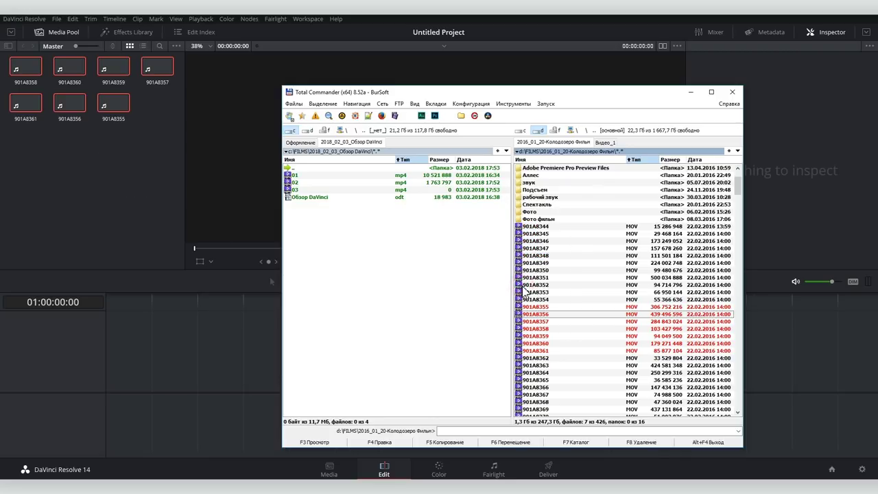
click(124, 130)
click(25, 66)
shift+click(114, 106)
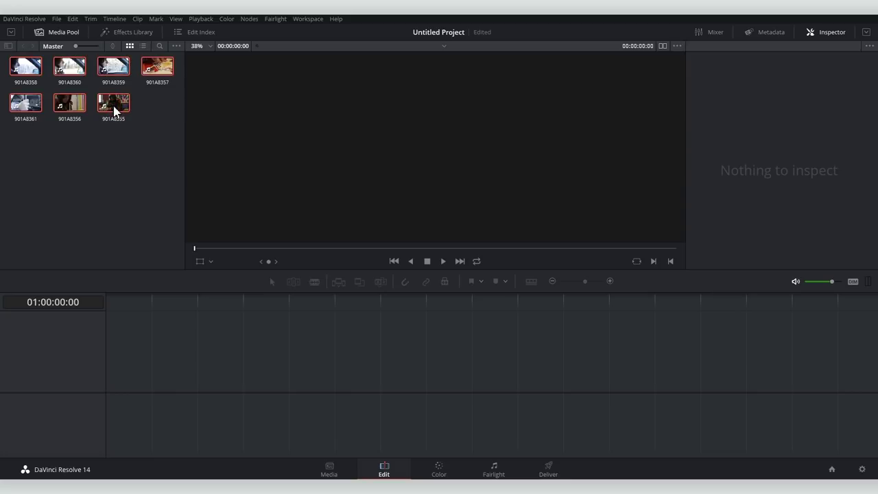
key(Delete)
click(541, 281)
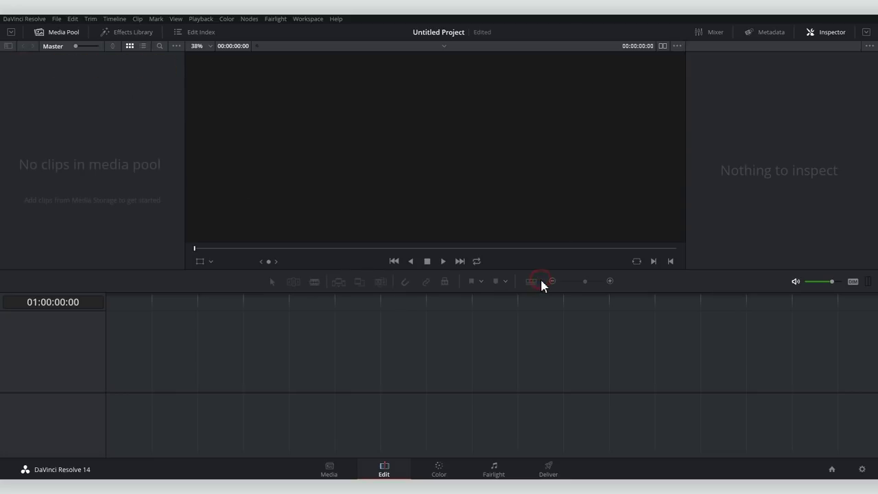
click(330, 473)
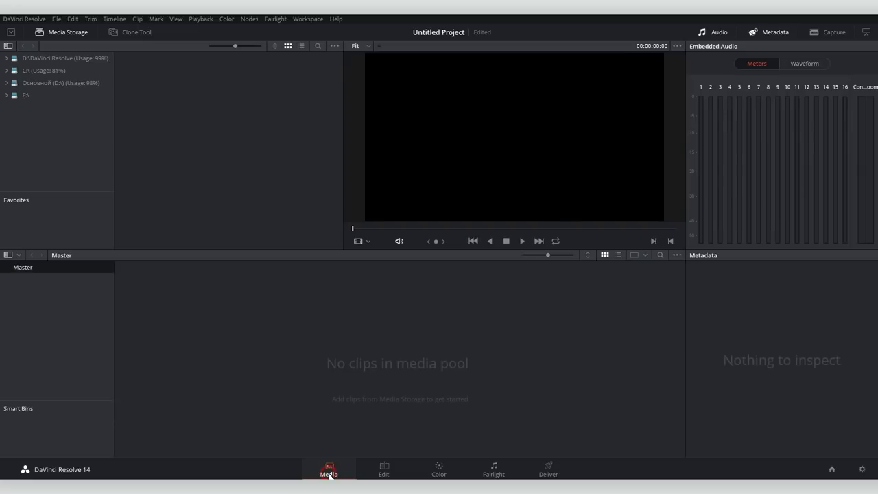
Step: Open D:\FILMS\2014_01_09 in Media Storage and add MVI_8517 to the media pool
click(10, 76)
click(27, 119)
scroll(274, 137, up, 2)
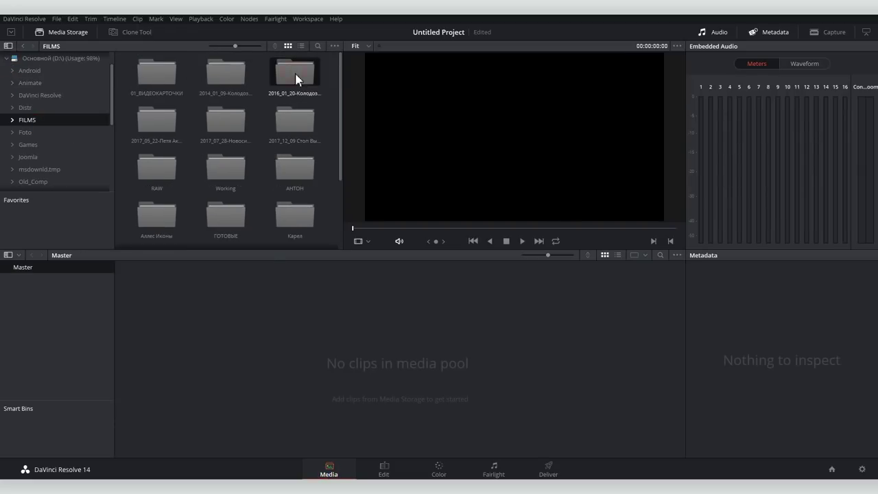
double_click(229, 73)
drag(341, 161, 341, 108)
click(228, 76)
drag(228, 76, 264, 324)
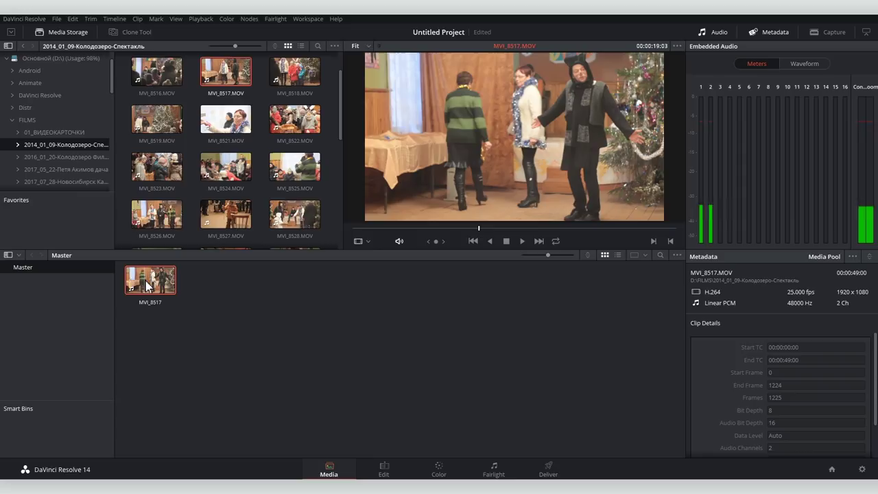
Step: Add MVI_8526, MVI_8527 and MVI_8528 to the media pool and view the Edit page
click(172, 214)
shift+click(293, 213)
drag(294, 213, 226, 307)
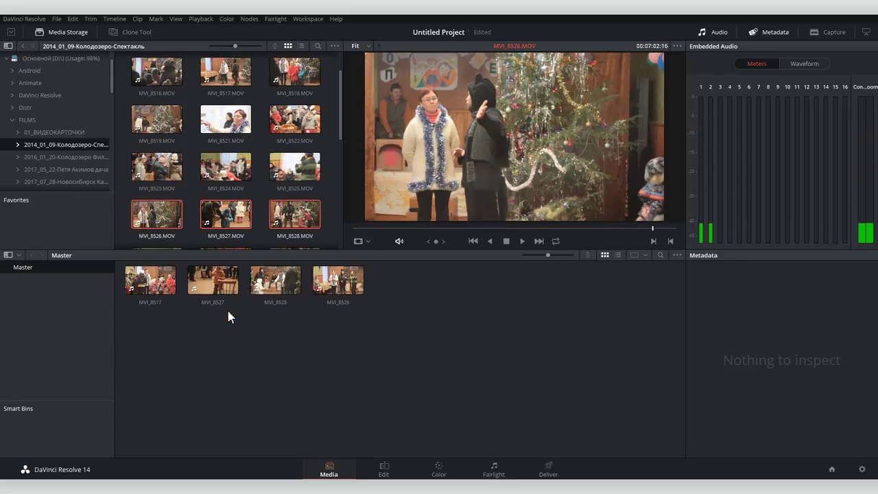
click(384, 468)
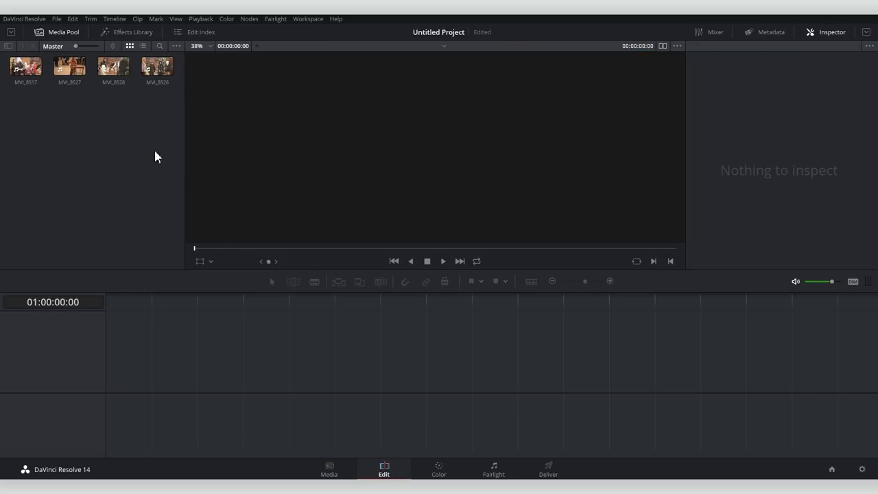
Step: Lay MVI_8527, MVI_8517 and MVI_8526 in order on a new timeline
mouse_move(68, 72)
mouse_down()
mouse_move(161, 407)
mouse_move(111, 414)
mouse_up()
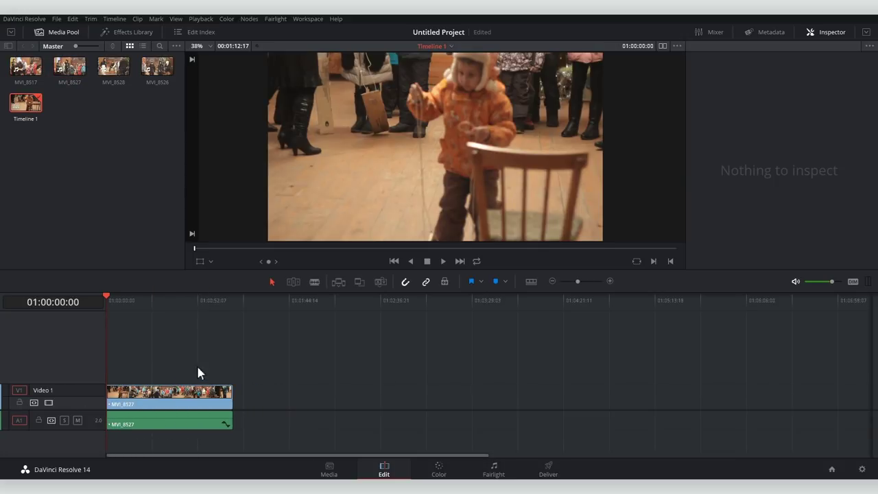
mouse_move(26, 67)
mouse_down()
mouse_move(285, 414)
mouse_move(235, 413)
mouse_up()
mouse_move(157, 66)
mouse_down()
mouse_move(443, 335)
mouse_move(329, 413)
mouse_up()
drag(344, 296, 311, 295)
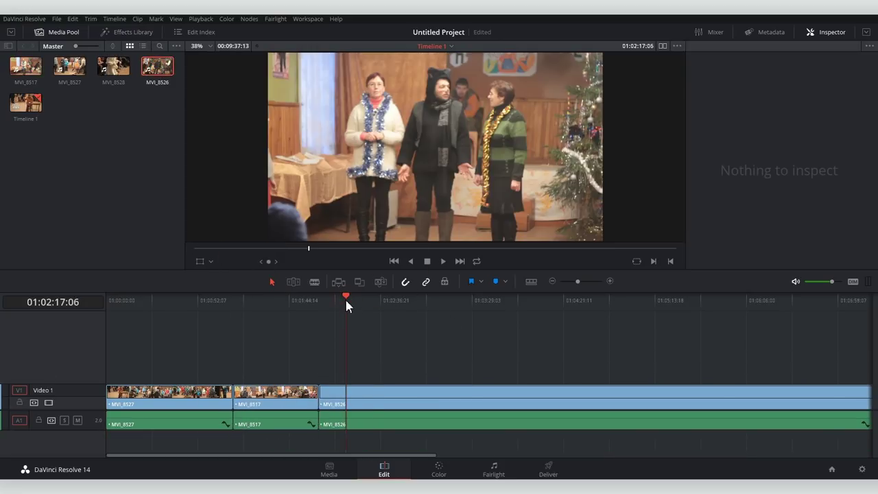
Step: Trim MVI_8527's head and blade-cut it twice near 01:00:42:15
drag(199, 299, 210, 301)
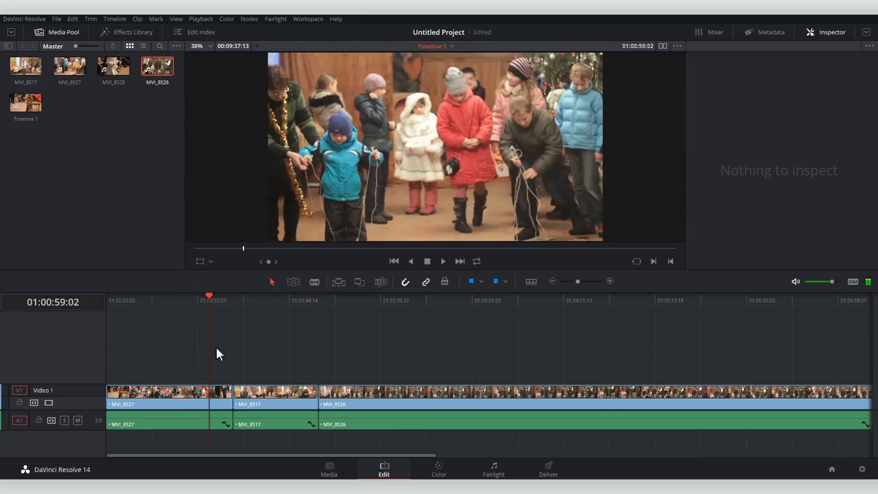
drag(229, 402, 171, 393)
click(179, 301)
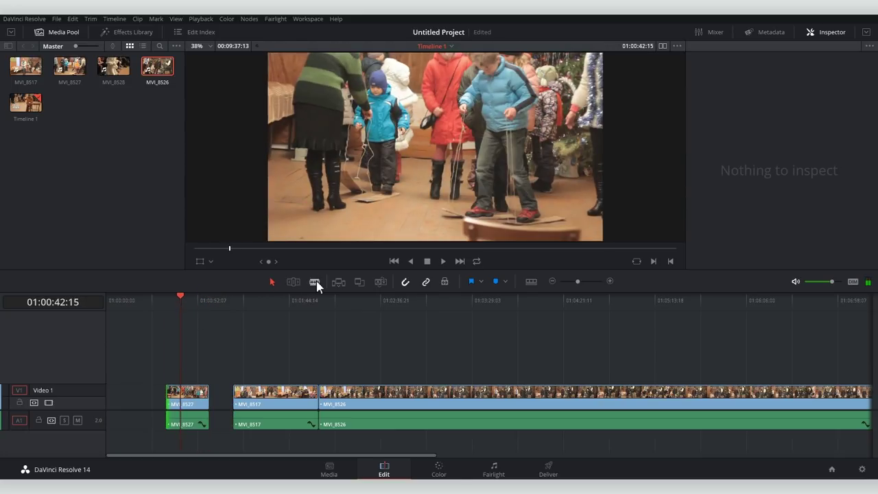
click(181, 397)
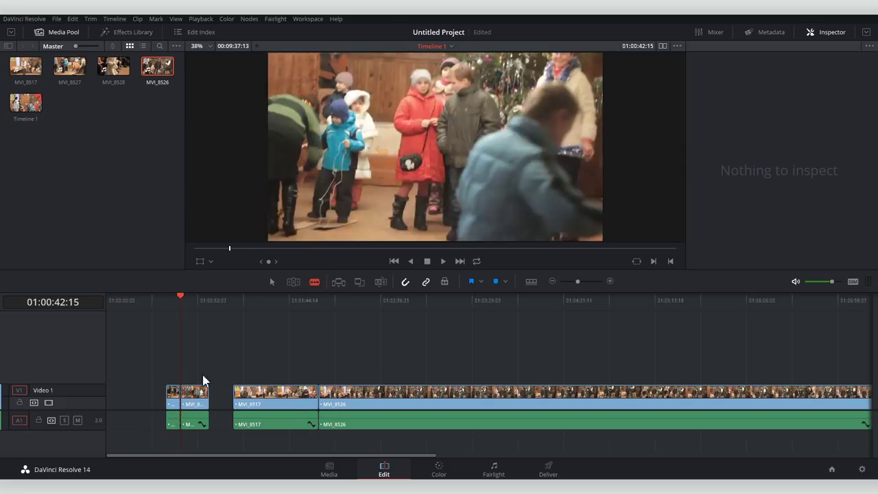
click(196, 401)
Step: Ripple-delete the piece between the two cuts and play back the edit
key(a)
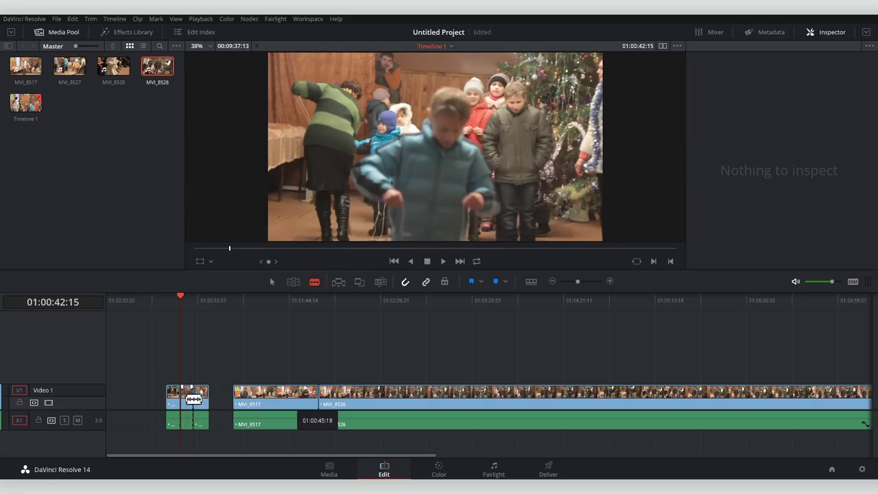
click(188, 405)
key(Delete)
click(169, 297)
key(space)
Step: Shorten the end of MVI_8517 on the timeline
drag(171, 298, 183, 297)
click(254, 394)
drag(306, 396, 256, 398)
drag(327, 299, 337, 297)
Step: Put MVI_8526 on V2/A2 over MVI_8527 and trim its start to 01:00:44:12
drag(334, 416, 196, 376)
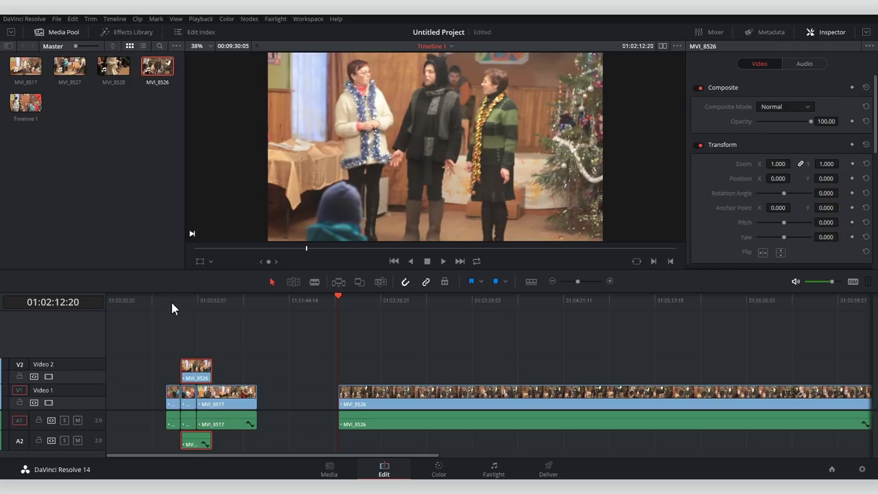
click(172, 300)
key(ctrl+equal)
key(ctrl+equal)
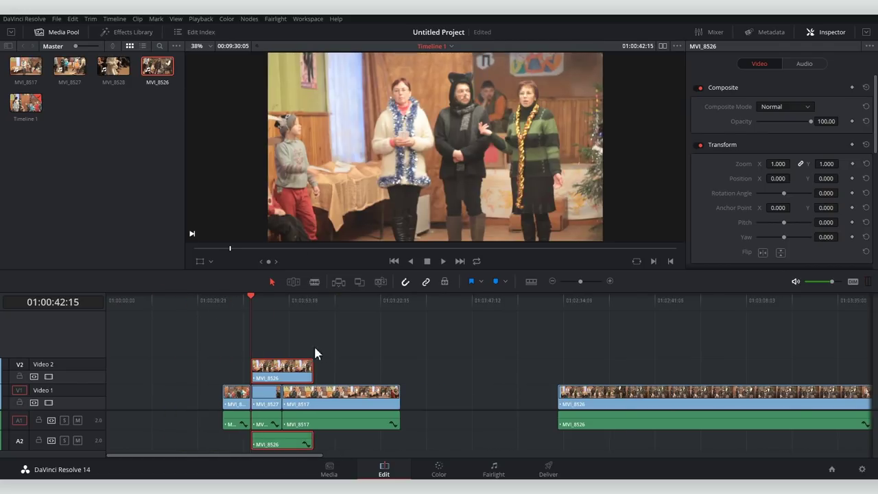
key(ctrl+equal)
key(ctrl+equal)
key(ctrl+equal)
click(434, 301)
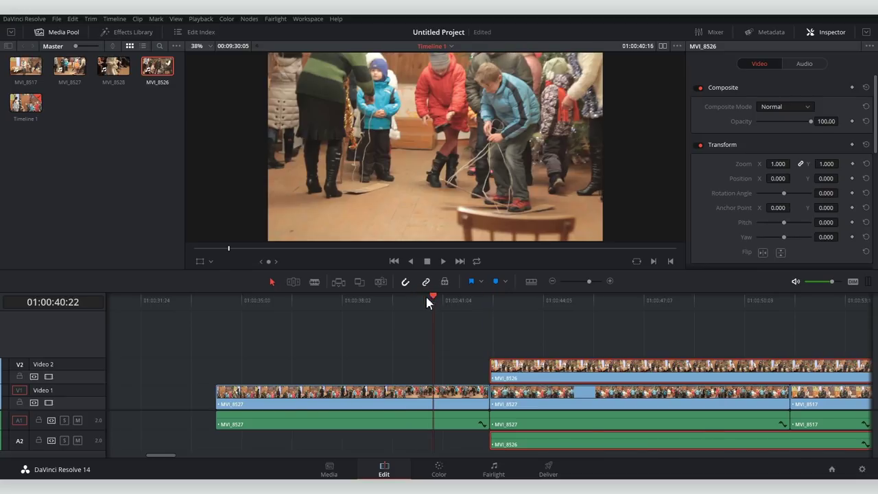
click(453, 300)
mouse_move(454, 302)
mouse_down()
mouse_move(457, 320)
mouse_move(449, 316)
mouse_up()
key(space)
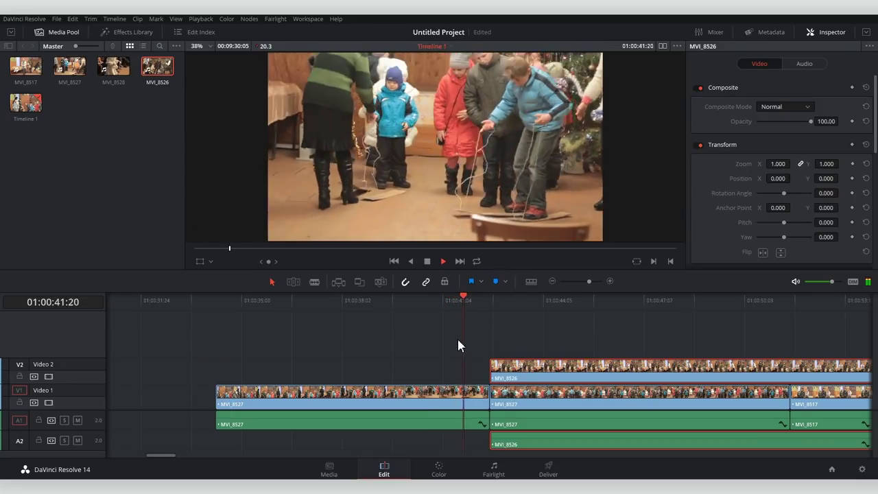
key(space)
drag(491, 364, 552, 364)
Step: Mute and unmute the A2 and A1 tracks, leaving both audible, and select MVI_8527's audio
click(585, 407)
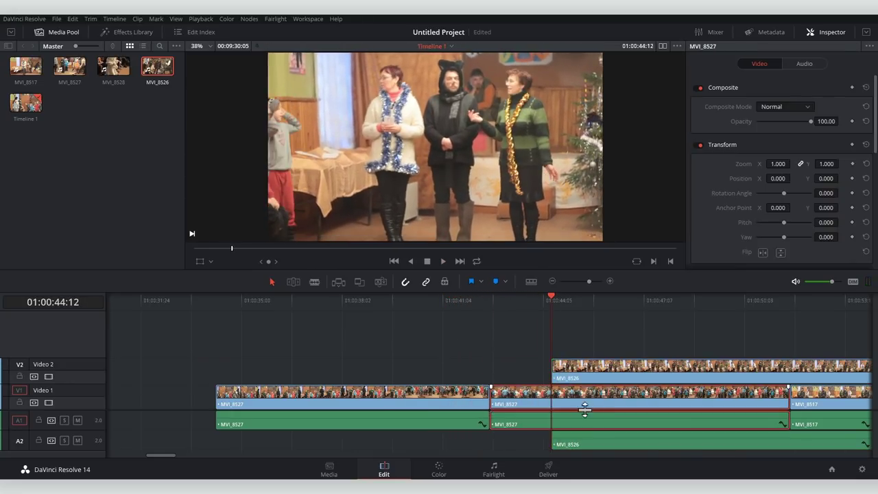
click(589, 306)
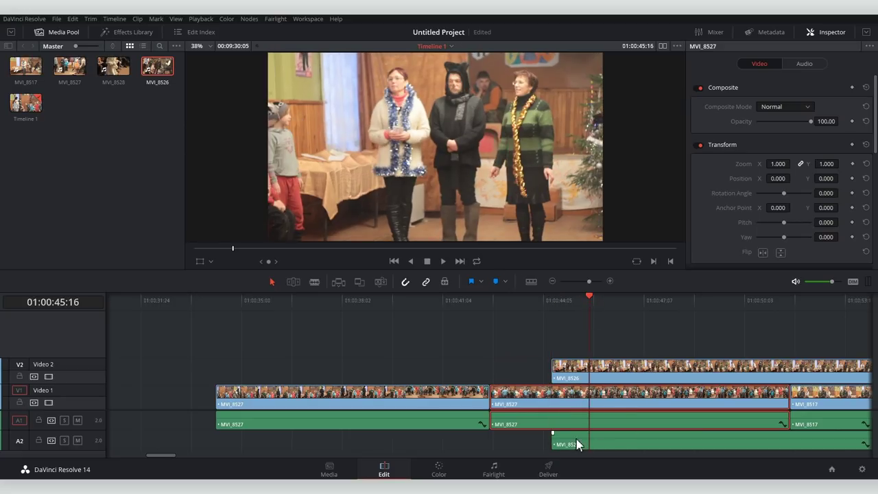
click(77, 439)
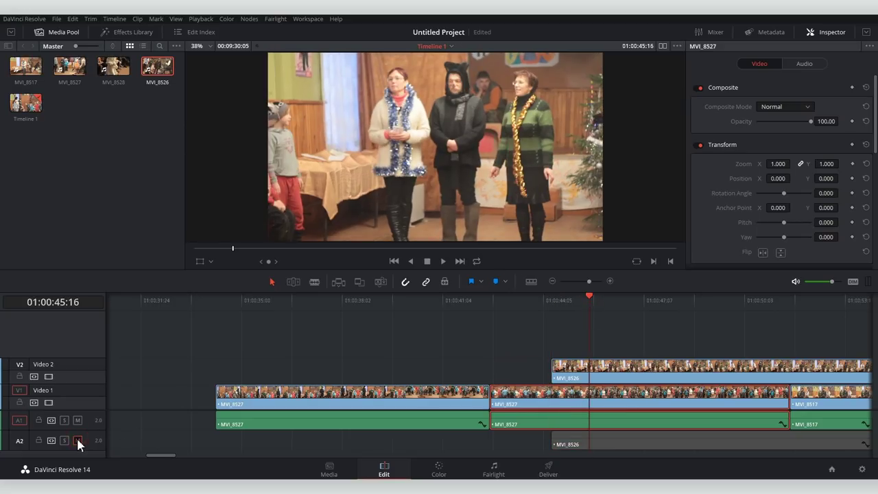
click(77, 439)
click(78, 421)
click(78, 421)
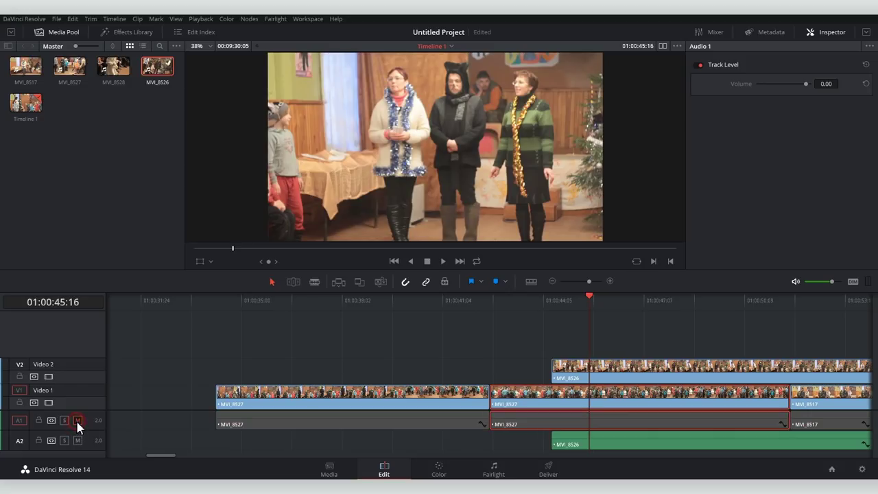
click(78, 420)
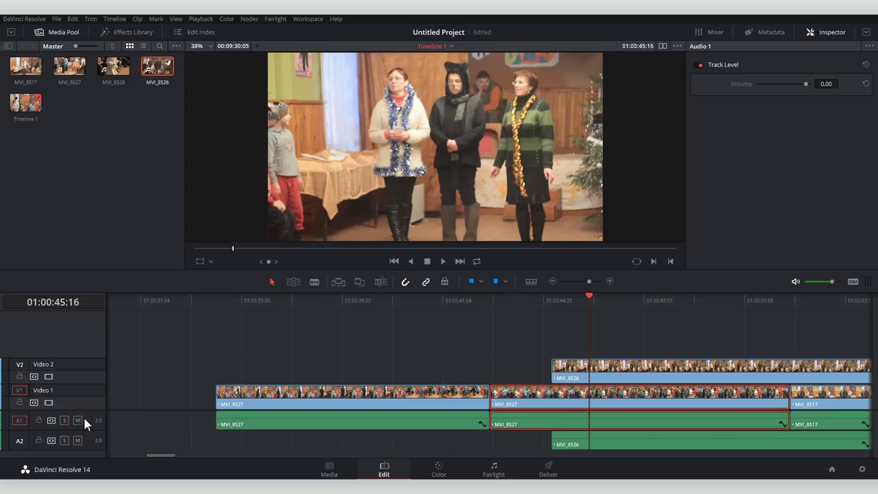
click(617, 421)
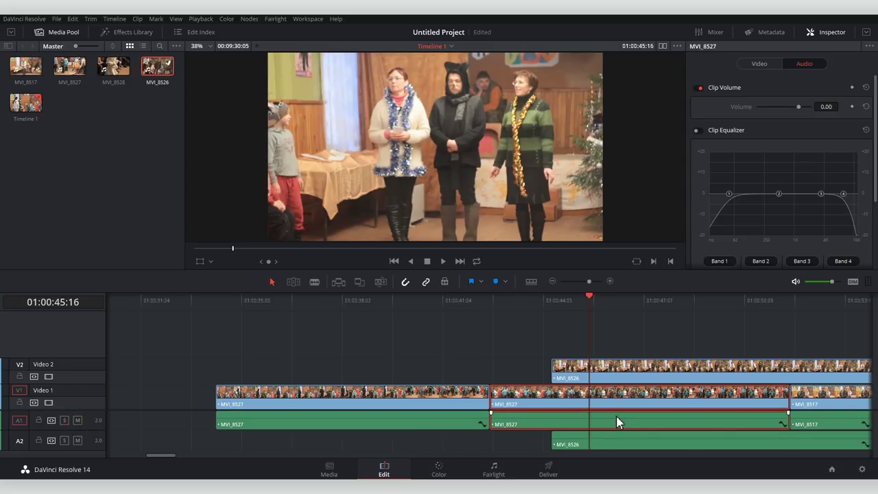
Step: Lower MVI_8527's clip volume in the Inspector
mouse_move(772, 109)
mouse_down()
mouse_move(786, 107)
mouse_move(774, 107)
mouse_up()
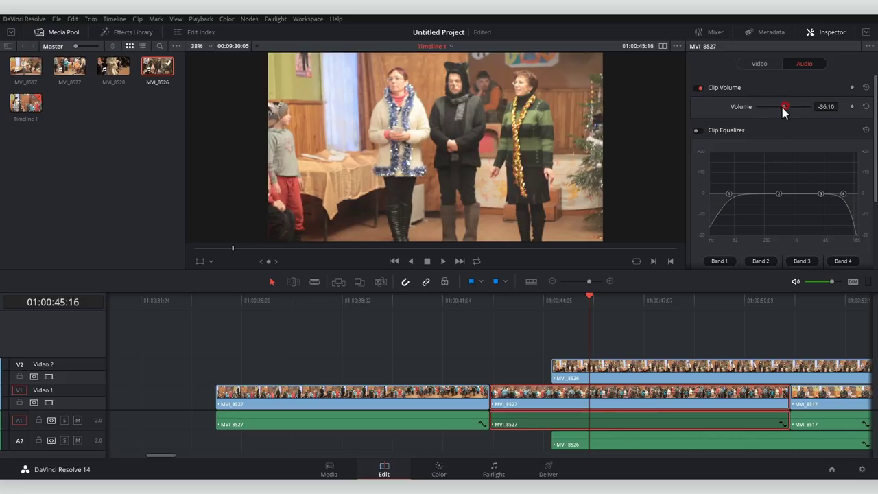
click(824, 32)
click(828, 32)
Step: Scale MVI_8527's picture to zoom 0.460 and rotate it to -22.9
click(758, 64)
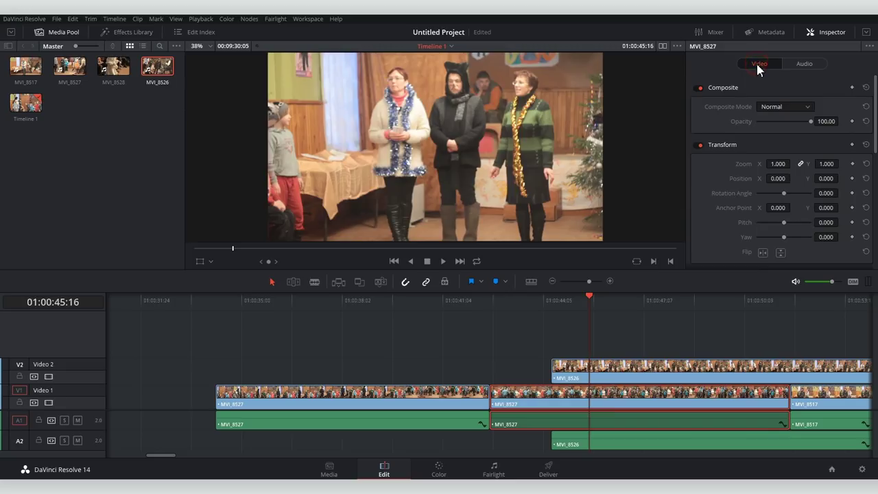
scroll(876, 122, down, 3)
scroll(876, 122, down, 3)
scroll(876, 122, down, 3)
scroll(877, 121, up, 10)
drag(776, 164, 778, 163)
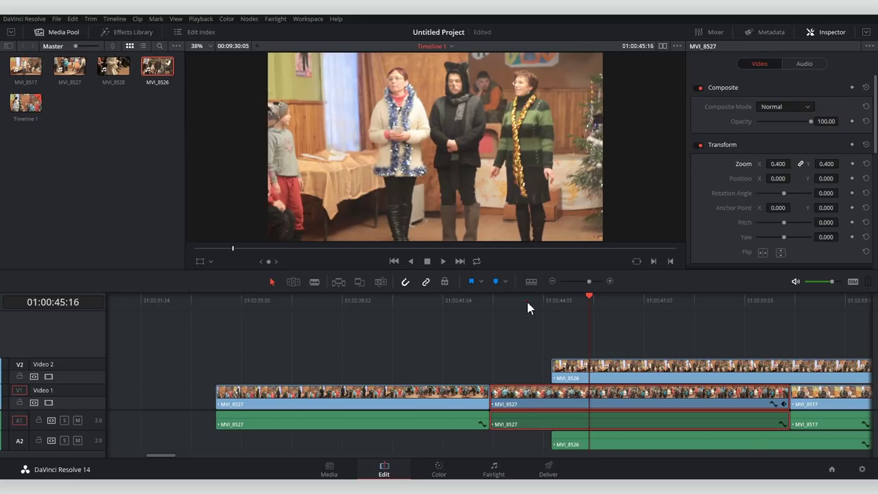
click(527, 301)
drag(775, 164, 779, 178)
drag(827, 192, 784, 221)
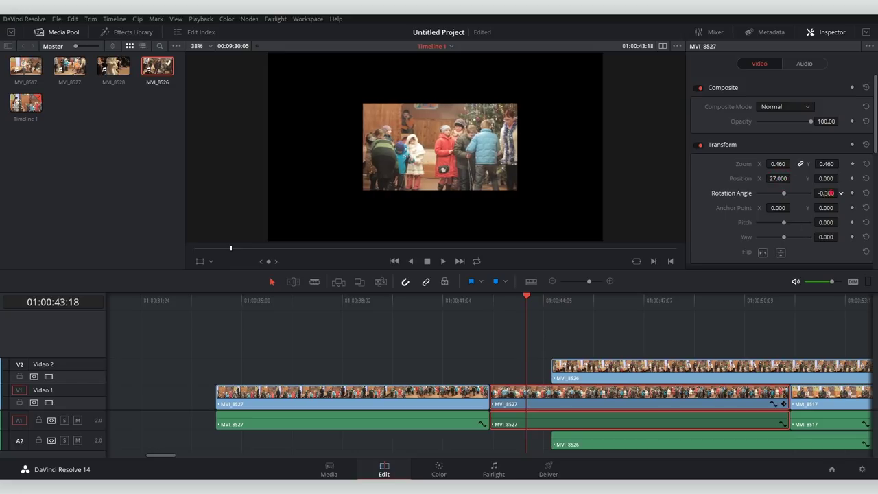
Step: Crop MVI_8527 from the left and right, reaching crop left 602
scroll(765, 228, down, 1)
scroll(761, 225, down, 3)
scroll(797, 214, down, 2)
drag(757, 129, 780, 144)
scroll(754, 179, down, 3)
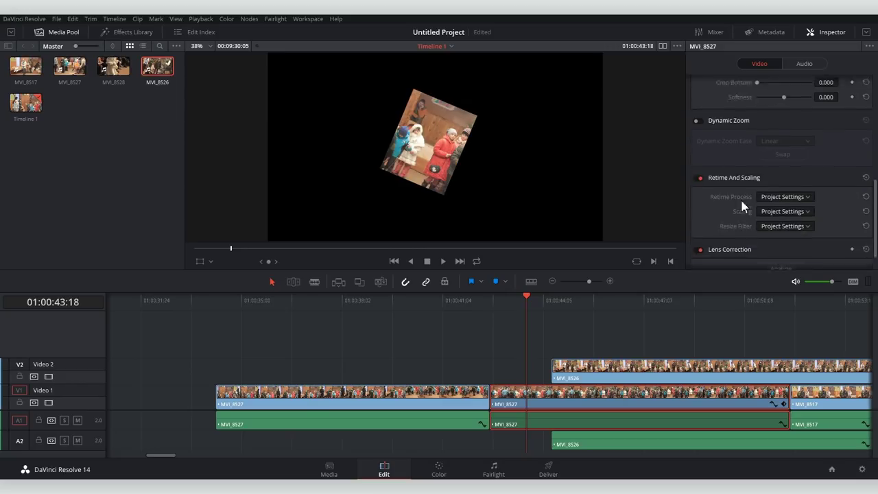
scroll(804, 154, up, 9)
Step: Show MVI_8527.MOV's metadata, then briefly open and resize the audio mixer before closing it
click(784, 33)
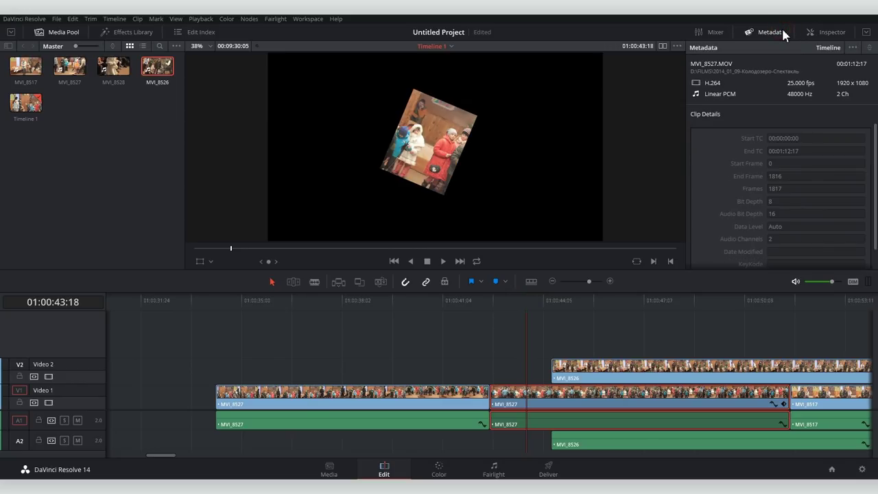
click(713, 33)
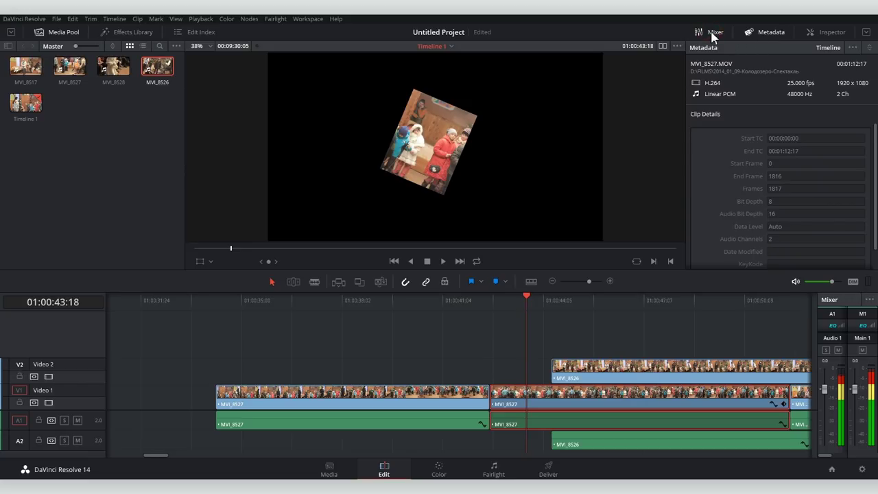
drag(815, 343, 678, 343)
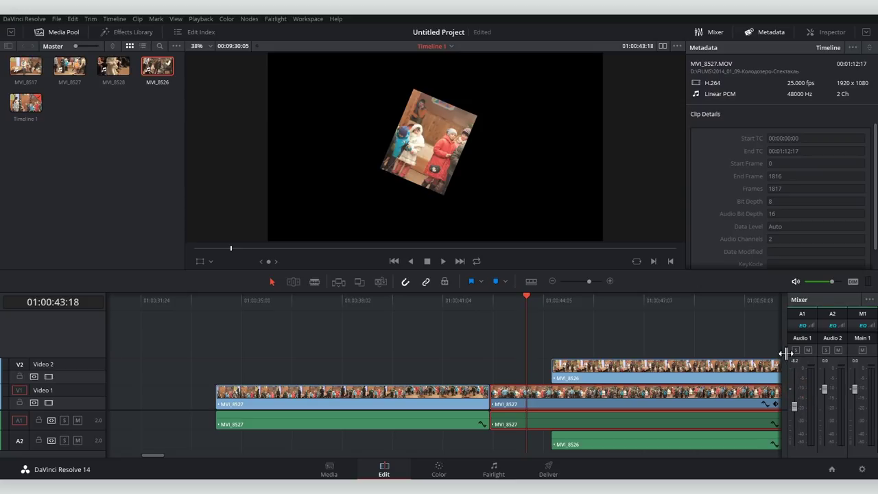
drag(785, 353, 850, 352)
click(715, 32)
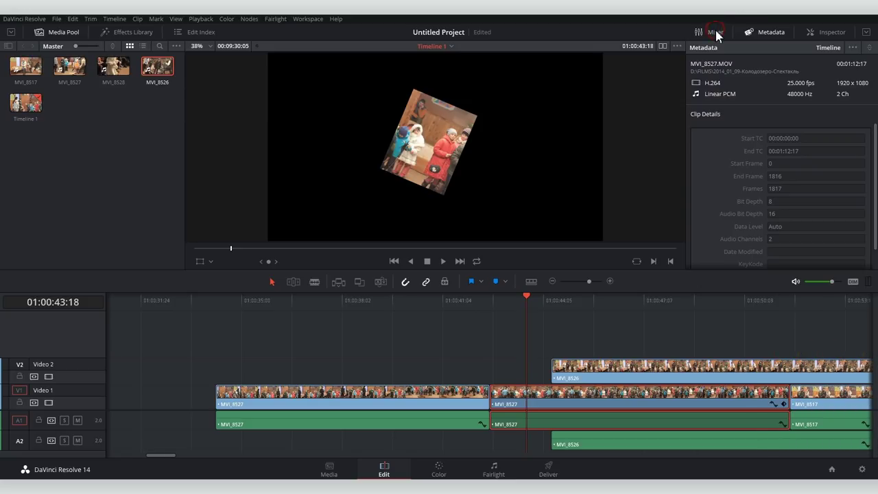
Step: Add a Cross Fade -3 dB transition at the A1 audio cut and review it
click(133, 34)
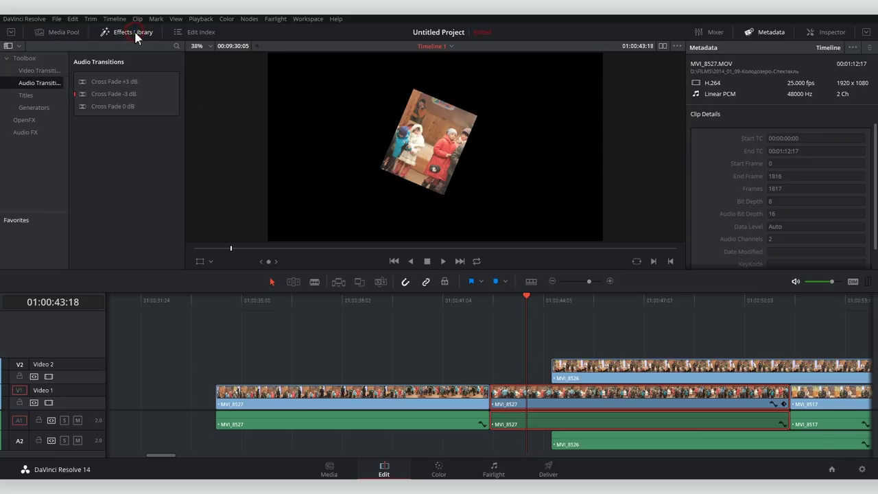
click(108, 96)
drag(105, 98, 489, 417)
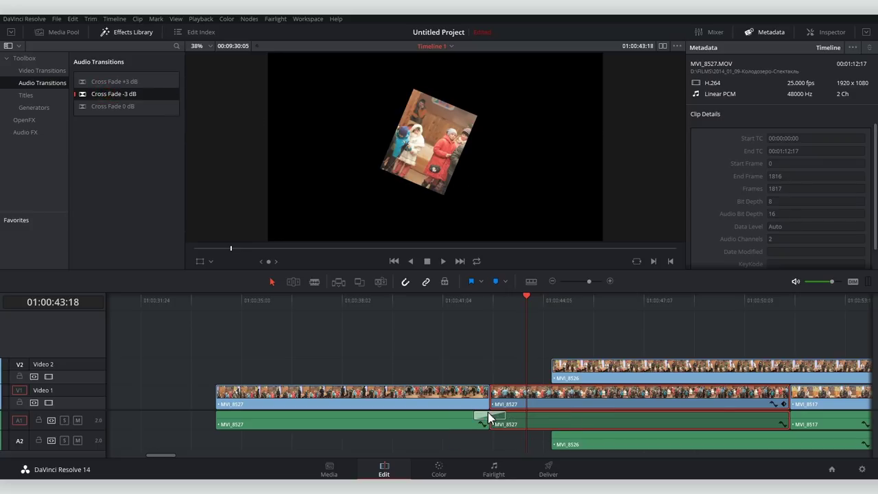
click(488, 300)
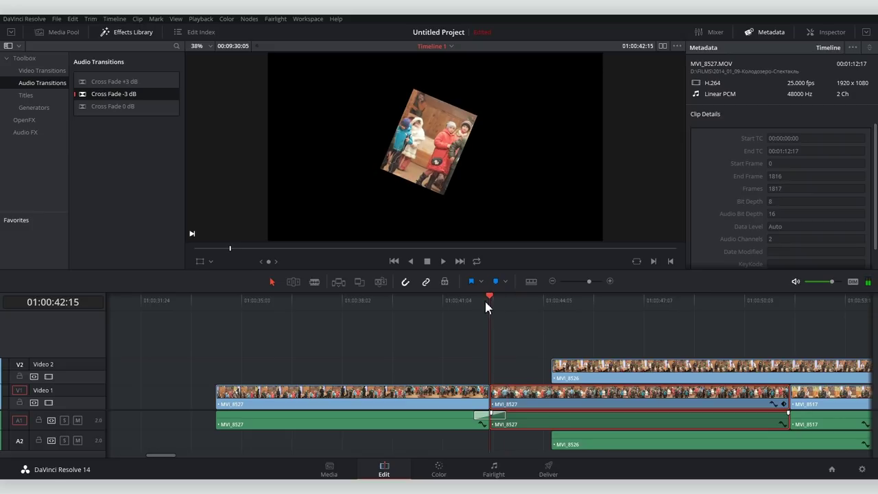
click(494, 414)
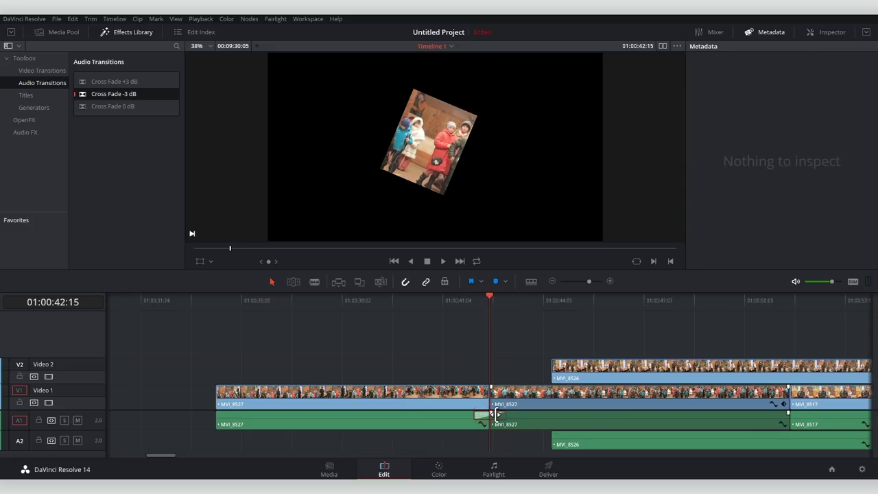
Step: Put an Additive Dissolve on the V1 cut, play it back, and add a Text title on V3
click(27, 71)
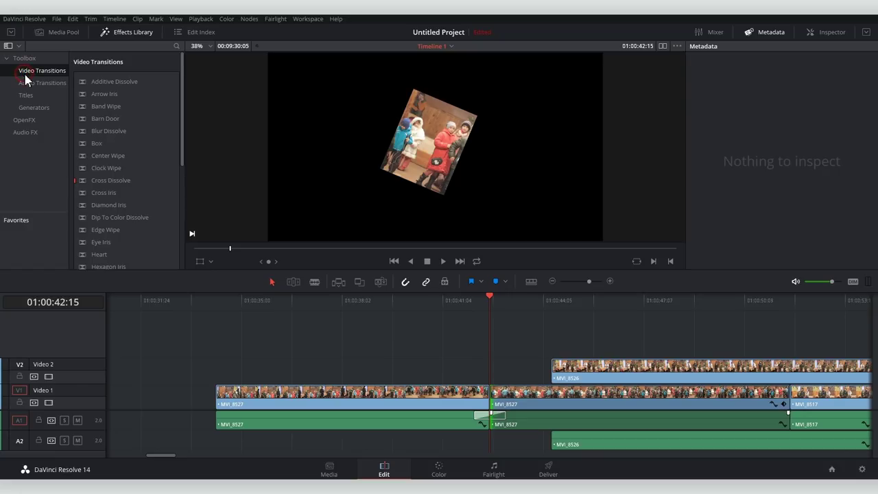
drag(113, 81, 489, 398)
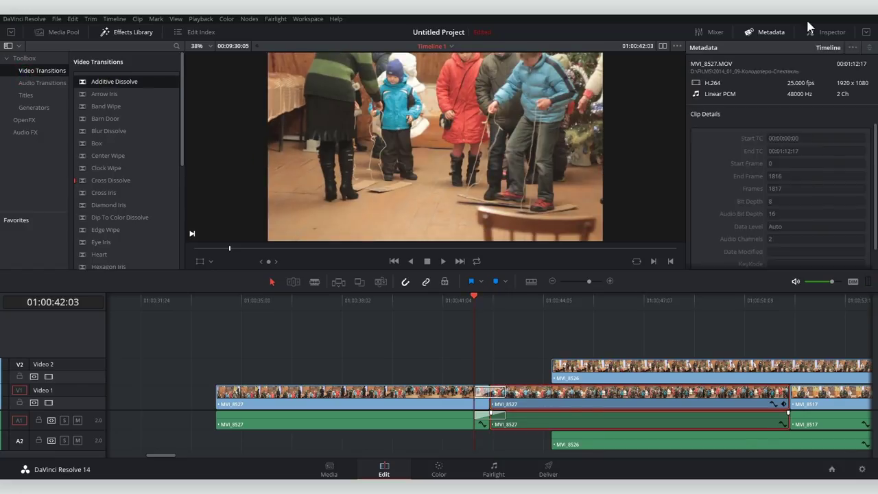
click(823, 32)
key(ctrl+equal)
key(ctrl+equal)
key(ctrl+equal)
scroll(782, 171, down, 5)
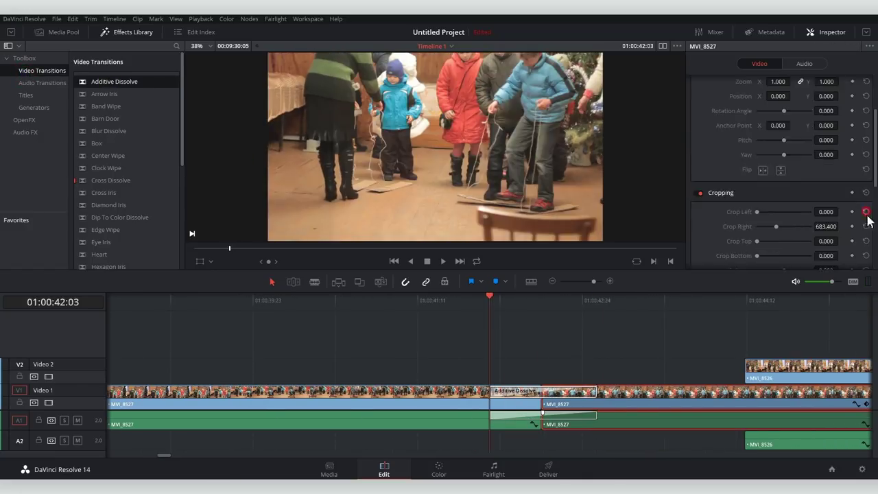
click(469, 300)
key(space)
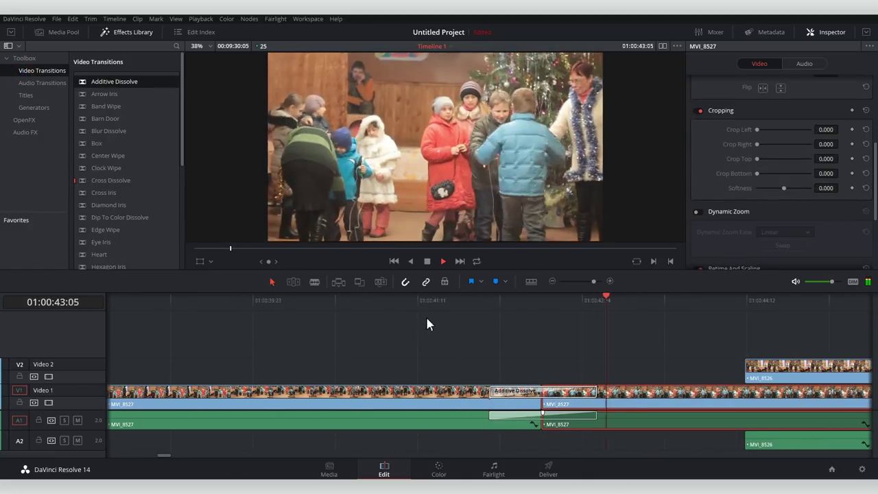
key(space)
click(28, 95)
drag(98, 131, 761, 343)
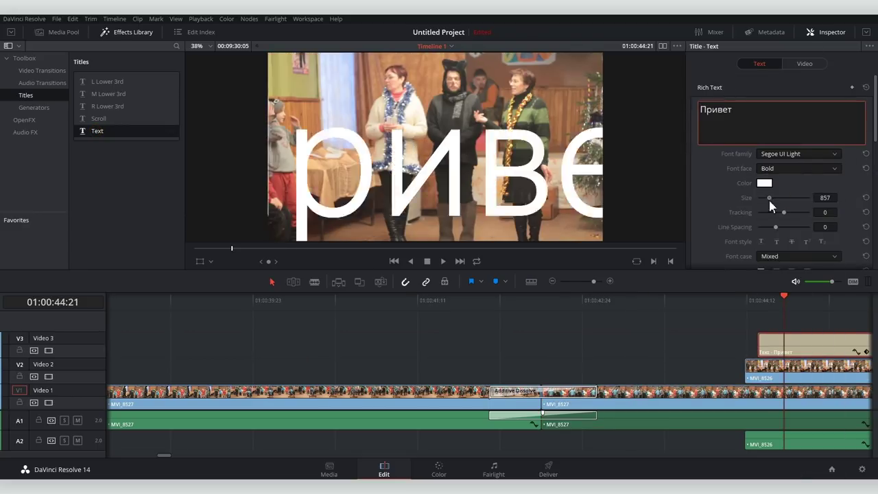
Step: Apply Directional Blur to MVI_8527 and raise its Blur Strength to 0.722
click(23, 121)
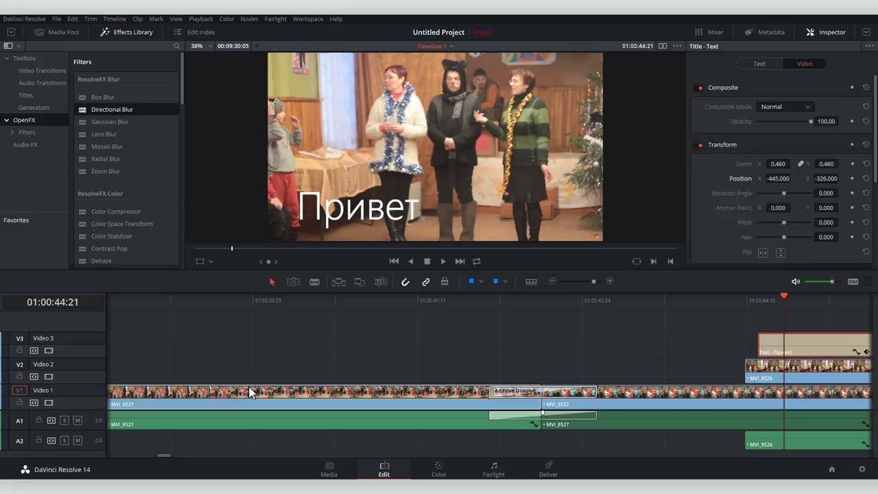
drag(110, 109, 255, 394)
click(255, 302)
click(254, 396)
click(273, 395)
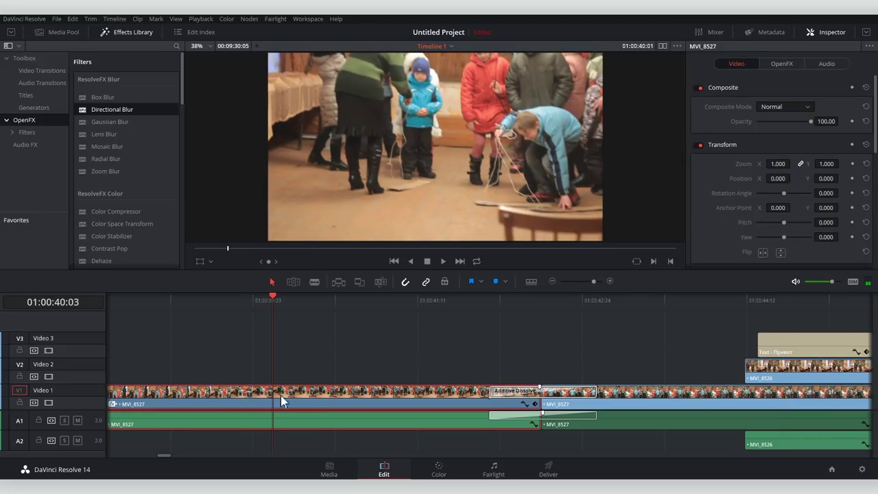
click(782, 63)
drag(787, 113, 811, 113)
scroll(136, 151, down, 10)
scroll(136, 145, up, 10)
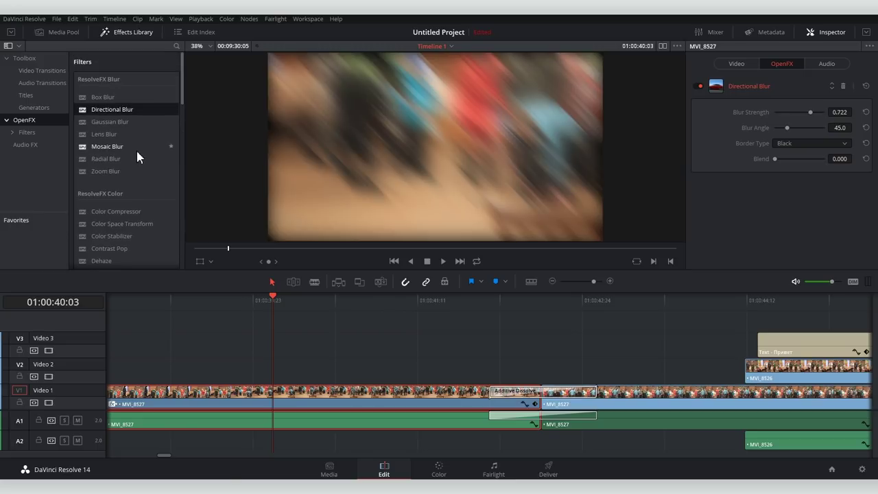
click(447, 474)
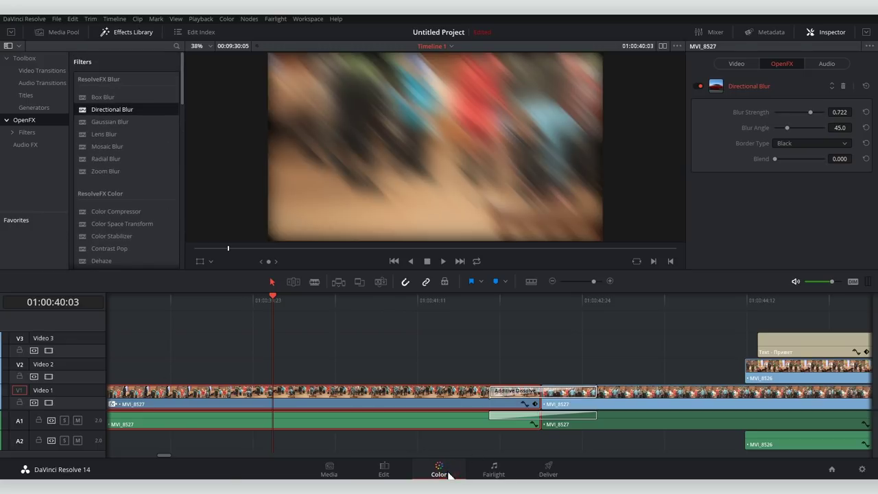
Step: Apply a preset grade to the node (contrast 0.470), set green gain to 1.00 and offset to about 15
click(127, 289)
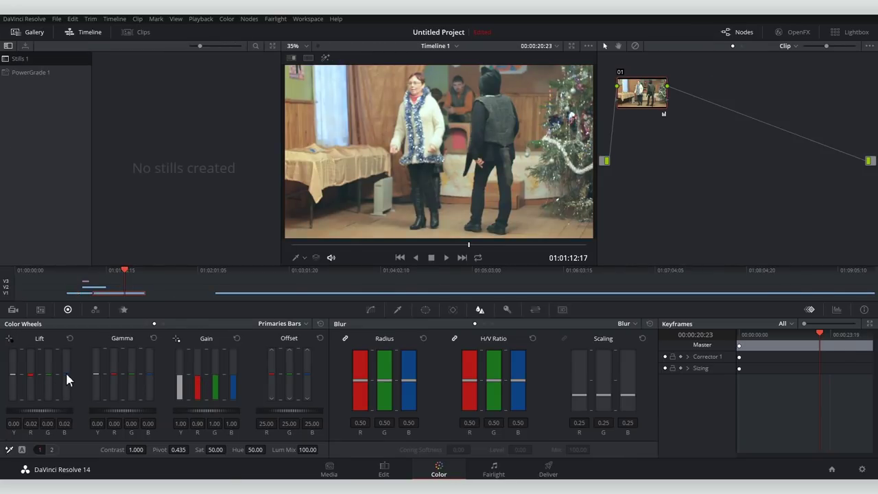
right_click(642, 87)
mouse_move(663, 194)
click(741, 240)
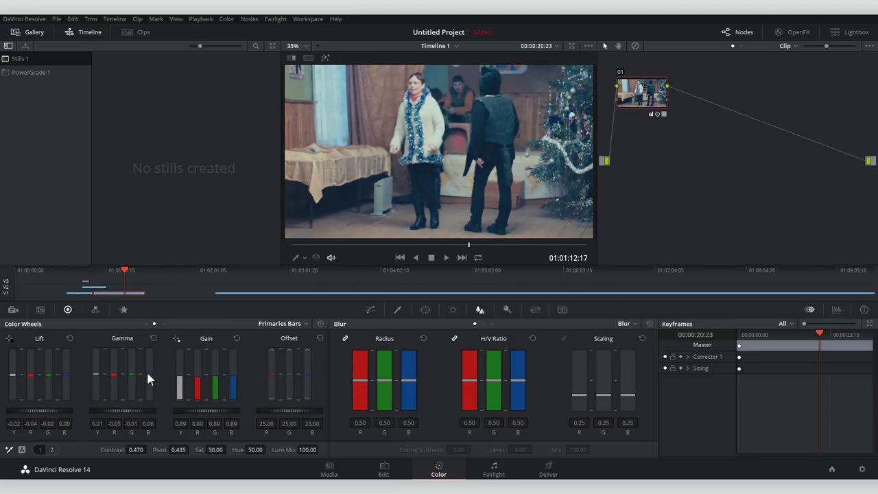
drag(216, 386, 217, 379)
drag(291, 410, 273, 410)
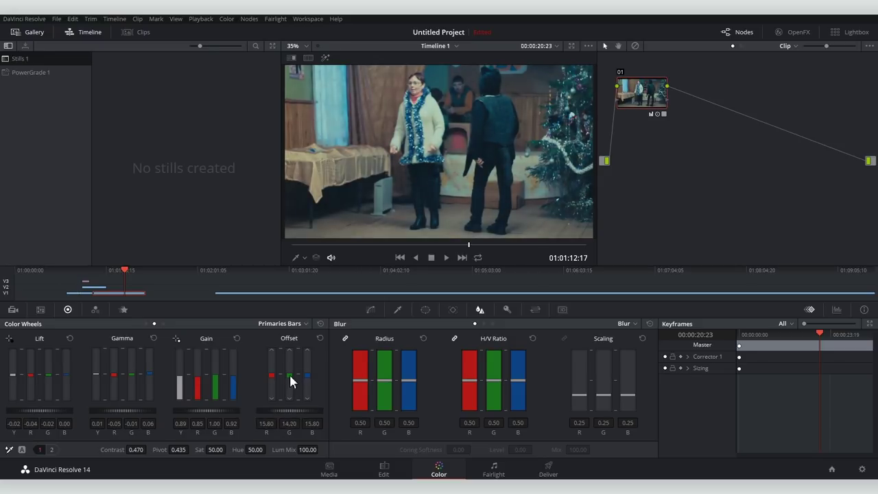
click(495, 468)
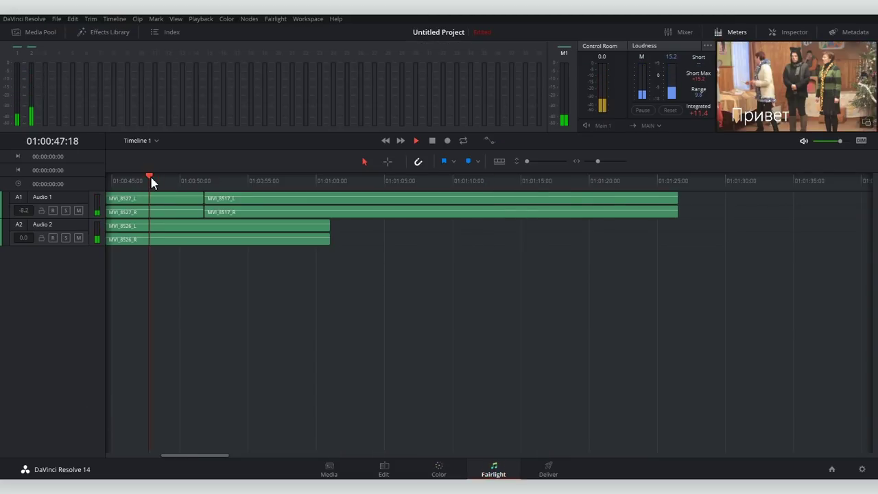
Step: Play the timeline audio and show MVI_8526's volume and EQ settings on Fairlight
key(space)
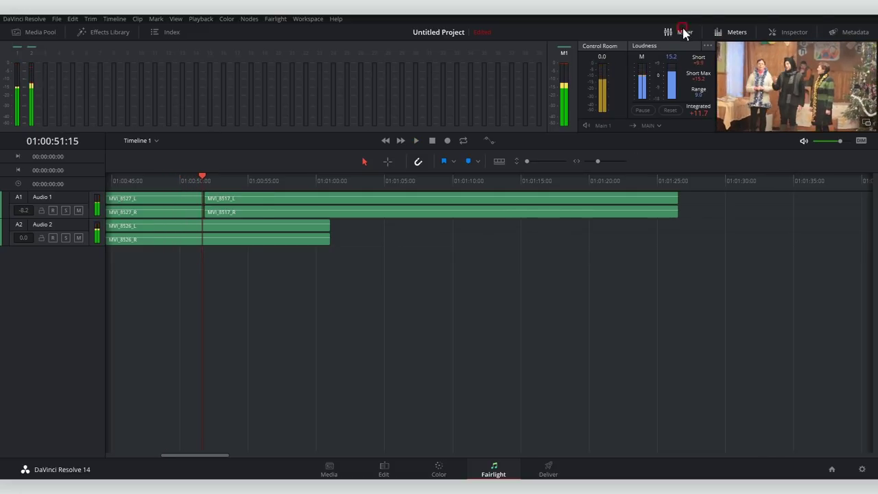
click(681, 32)
click(247, 242)
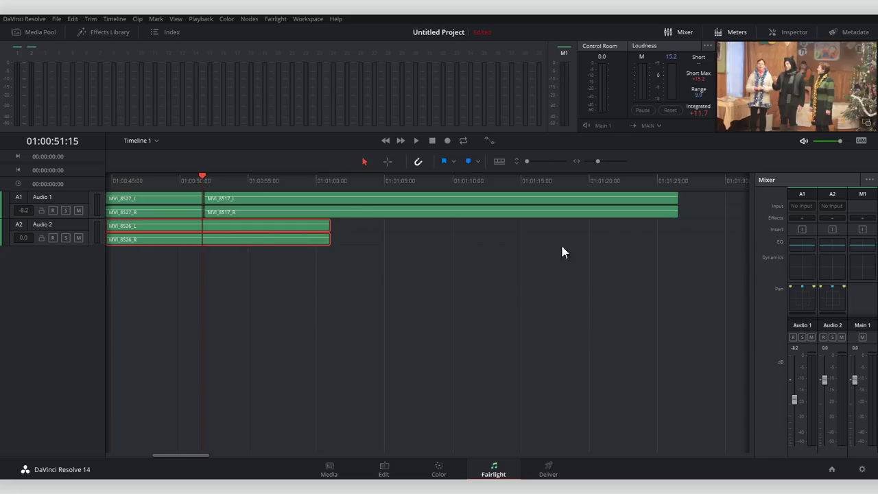
click(789, 33)
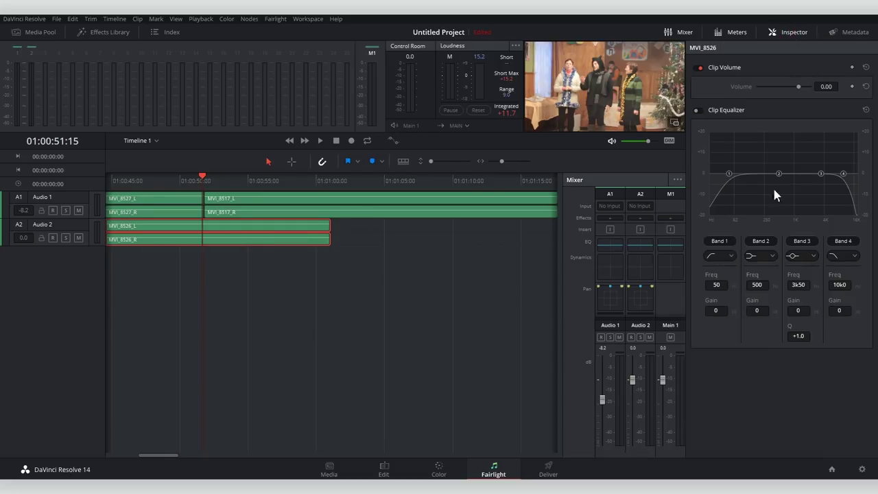
click(534, 472)
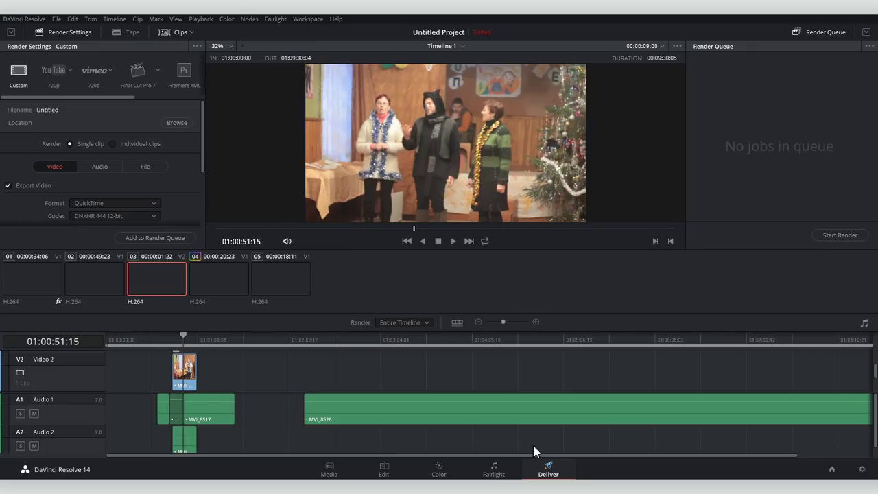
Step: Limit the render In/Out range to clip MVI_8517
key(l)
key(l)
key(l)
key(o)
click(195, 341)
key(x)
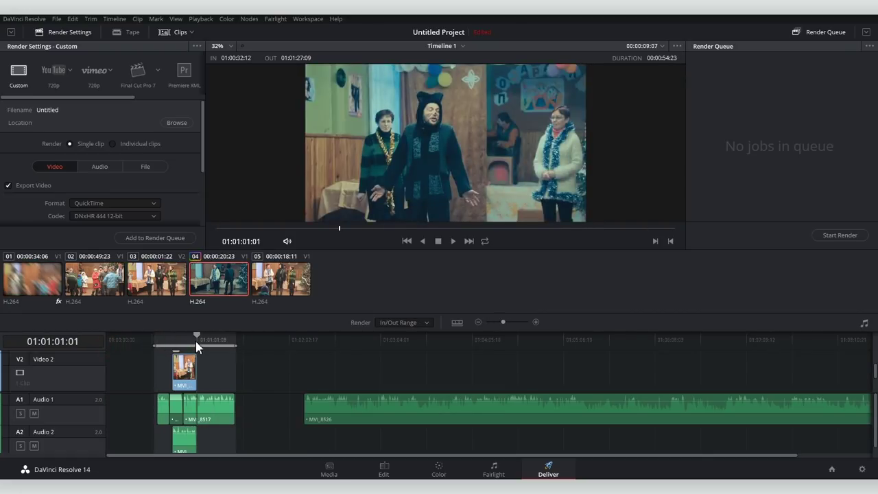
scroll(195, 193, down, 3)
scroll(192, 162, up, 2)
Step: Set the render format to MP4 with Main 1 (Stereo) as the audio output track
click(96, 160)
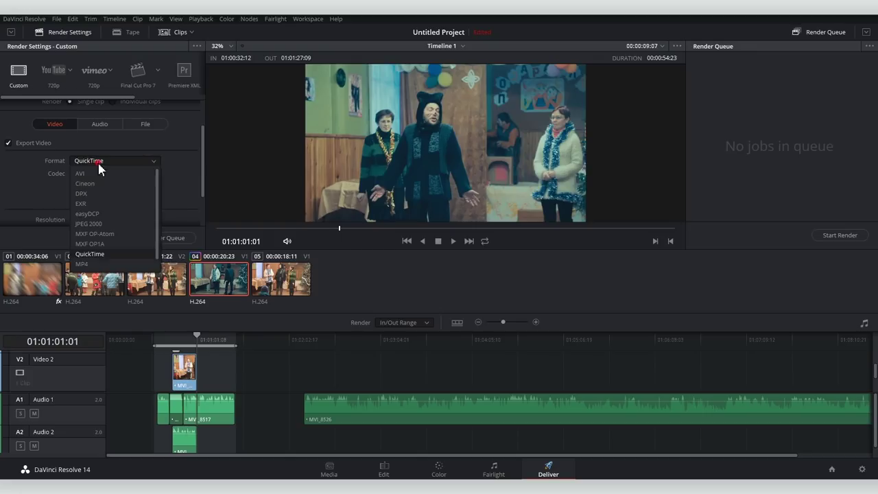
click(89, 254)
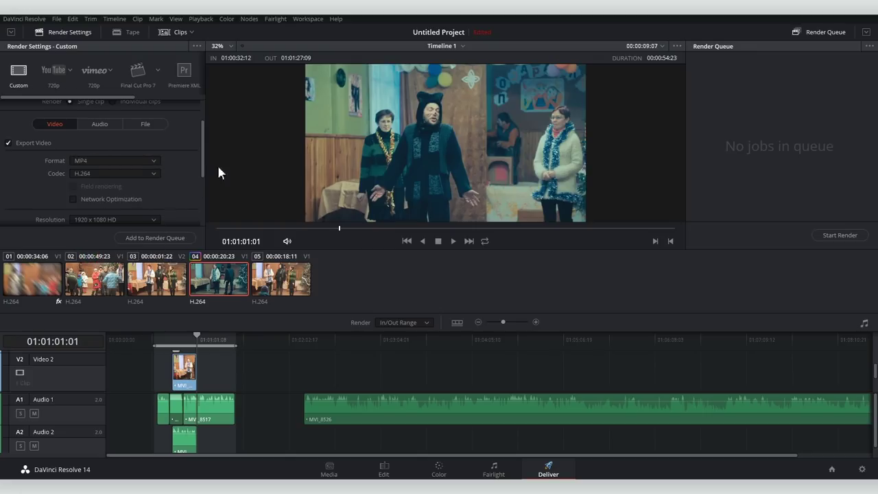
scroll(192, 185, down, 2)
scroll(192, 185, up, 3)
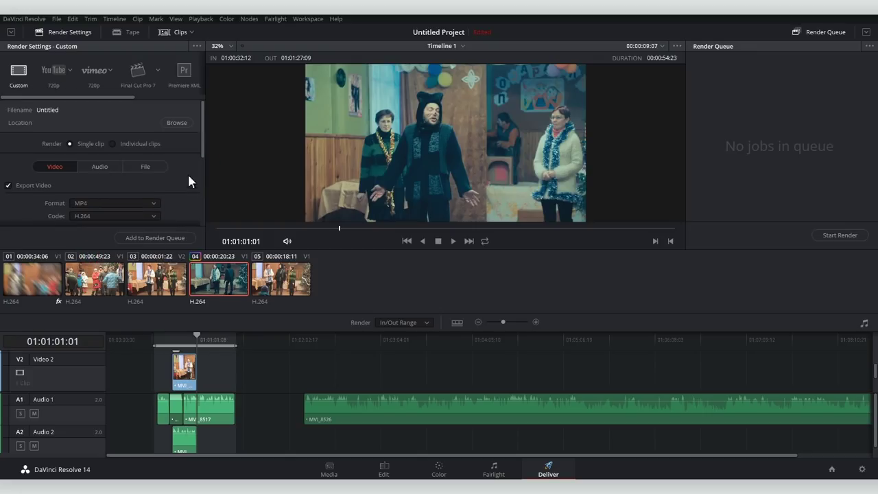
click(100, 168)
scroll(199, 161, down, 2)
click(137, 203)
click(126, 215)
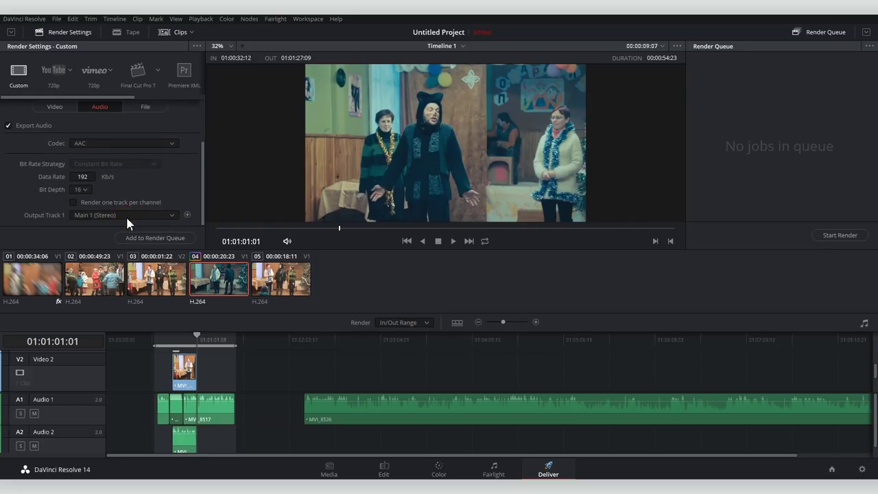
Step: Review the custom file name settings and add the job to the render queue
scroll(204, 195, up, 2)
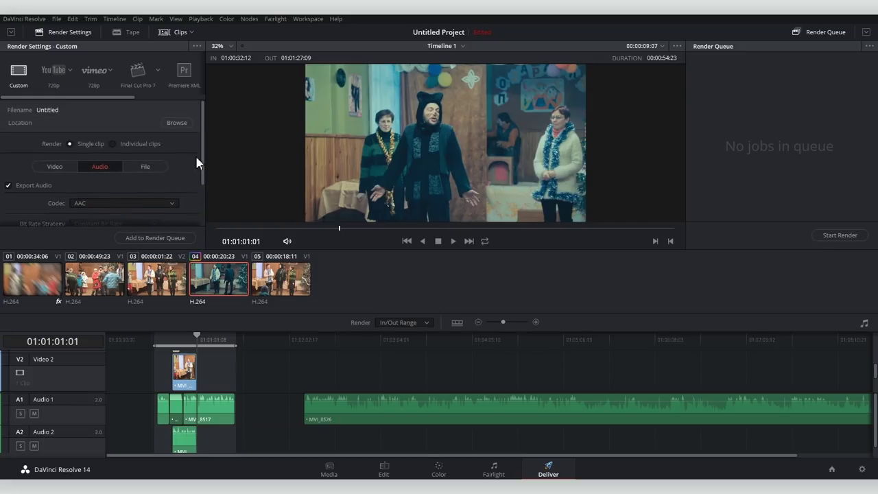
click(152, 166)
click(102, 206)
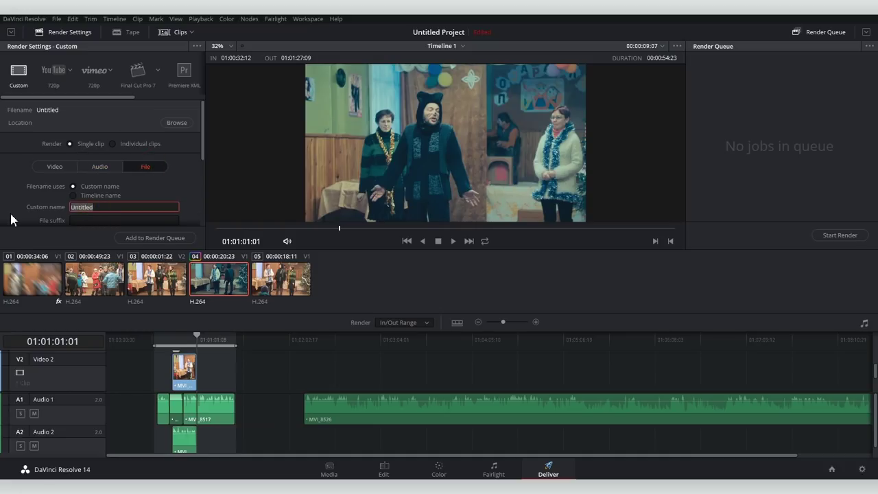
scroll(205, 196, down, 3)
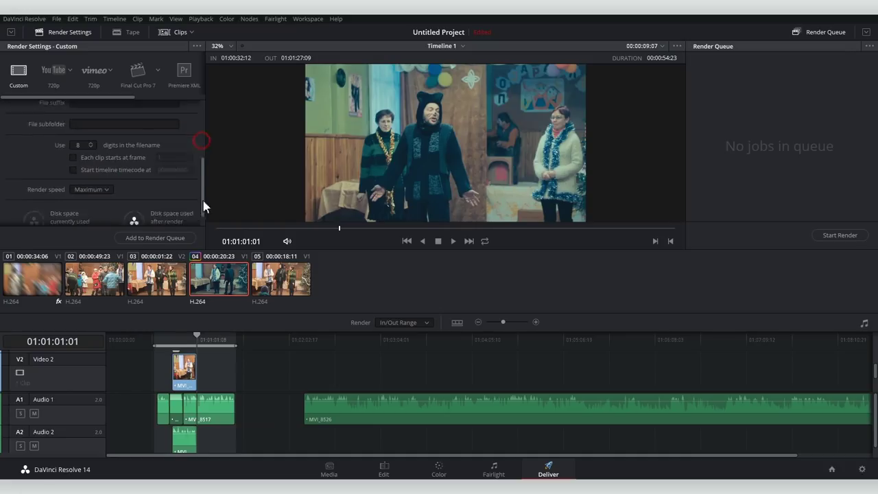
click(147, 238)
Step: Set D:\FILMS as the render destination and start rendering Job 1
double_click(359, 172)
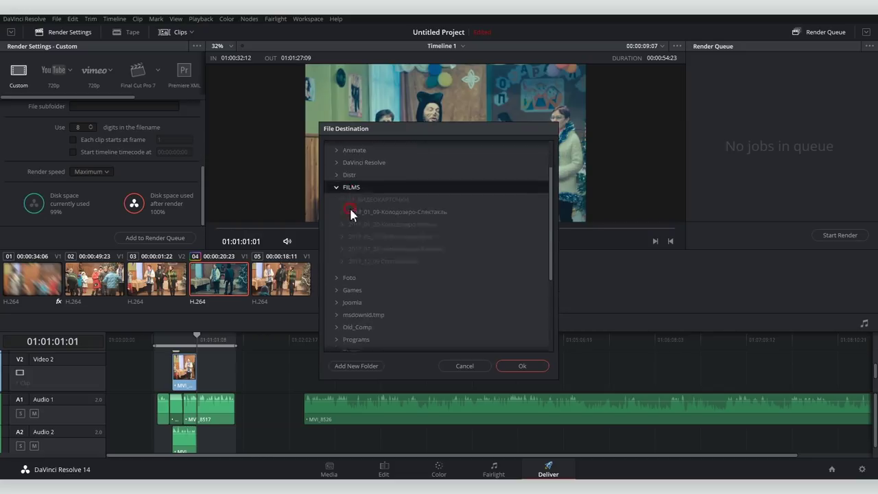
click(352, 210)
click(522, 365)
click(837, 236)
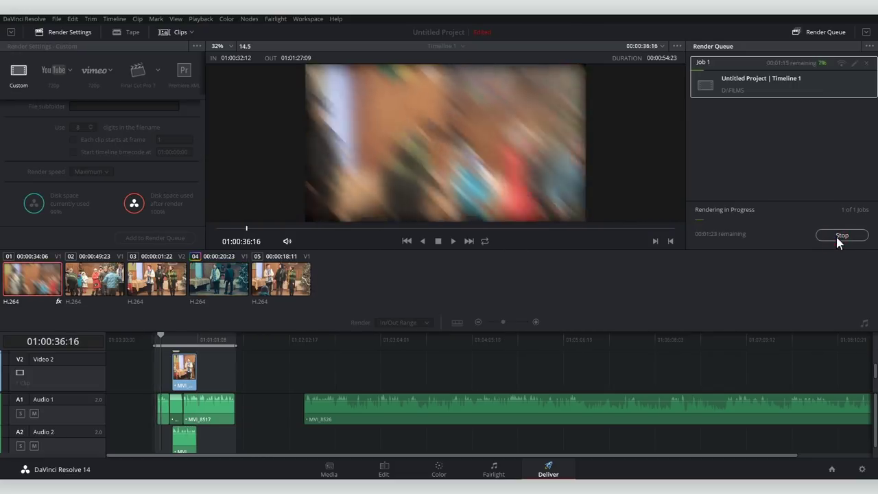